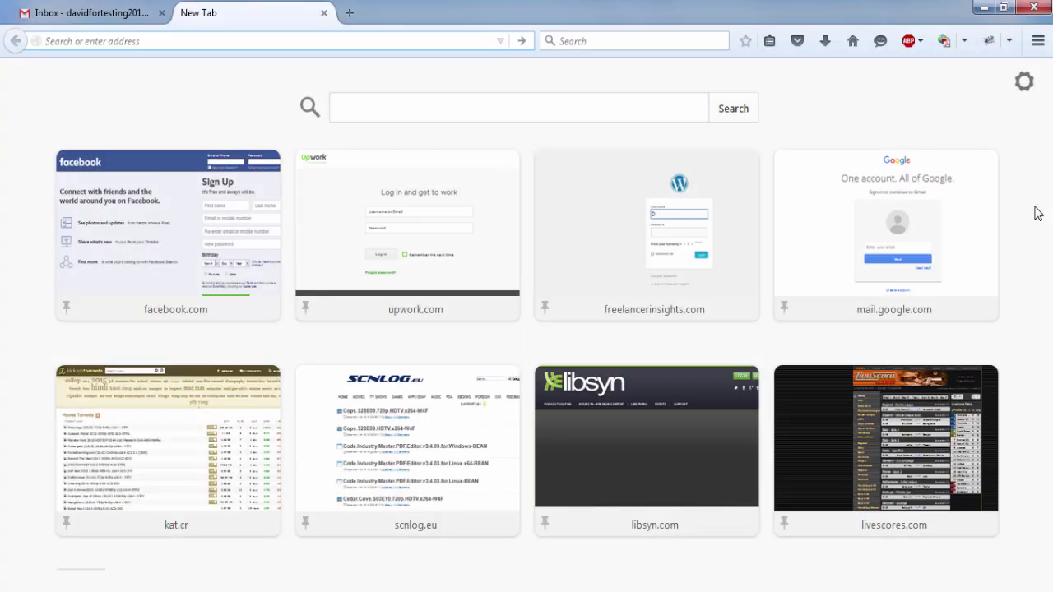
- Load paypal.com, dismiss the video download overlay and open the Sign Up page
text(paypal)
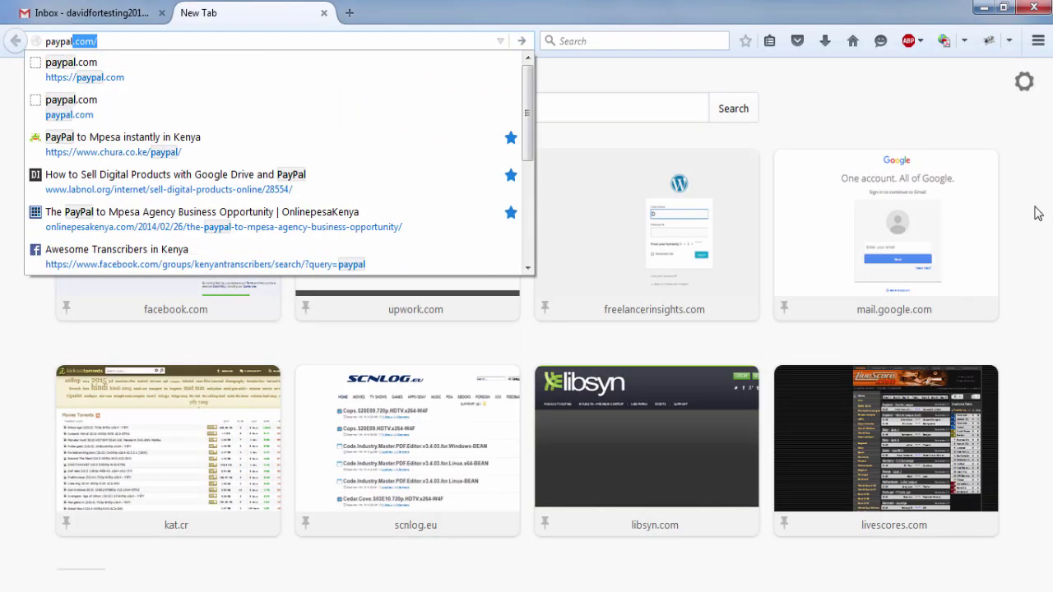
key(Return)
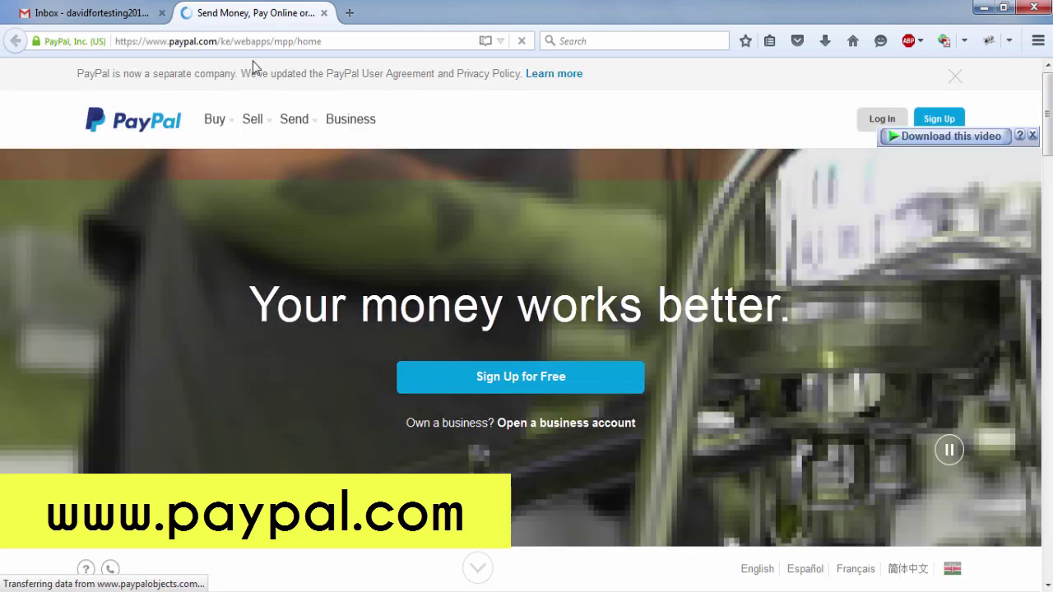
click(1035, 135)
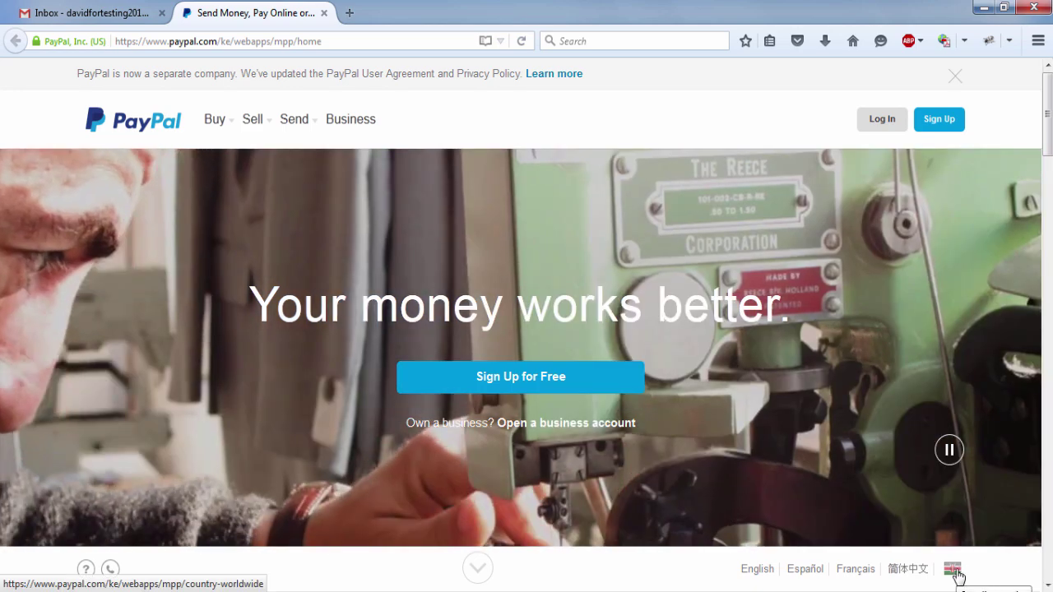
click(939, 130)
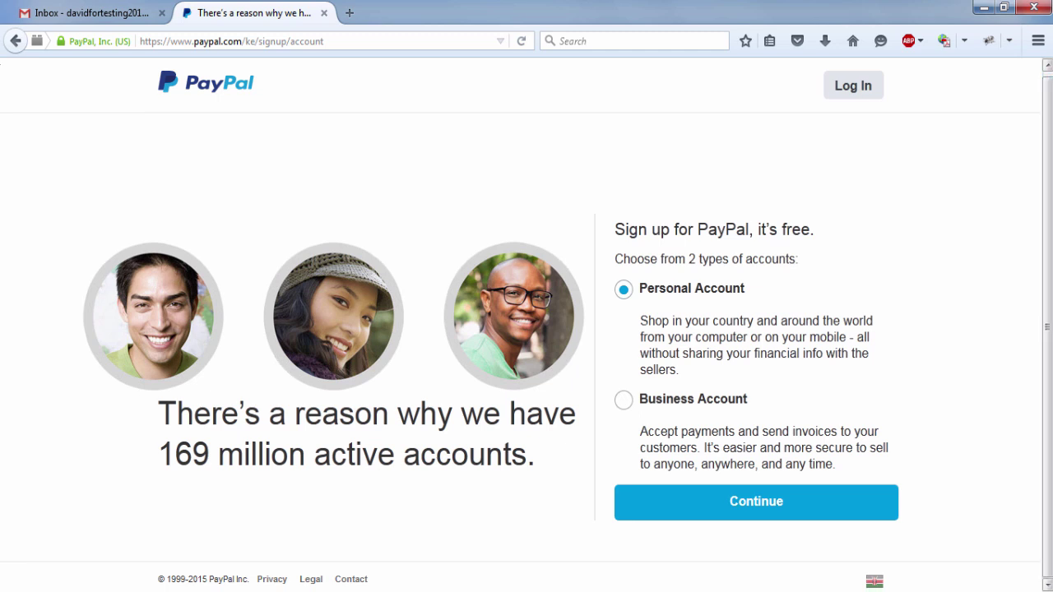
- Choose Personal Account, enter the Gmail address and a matching password, and submit
click(767, 500)
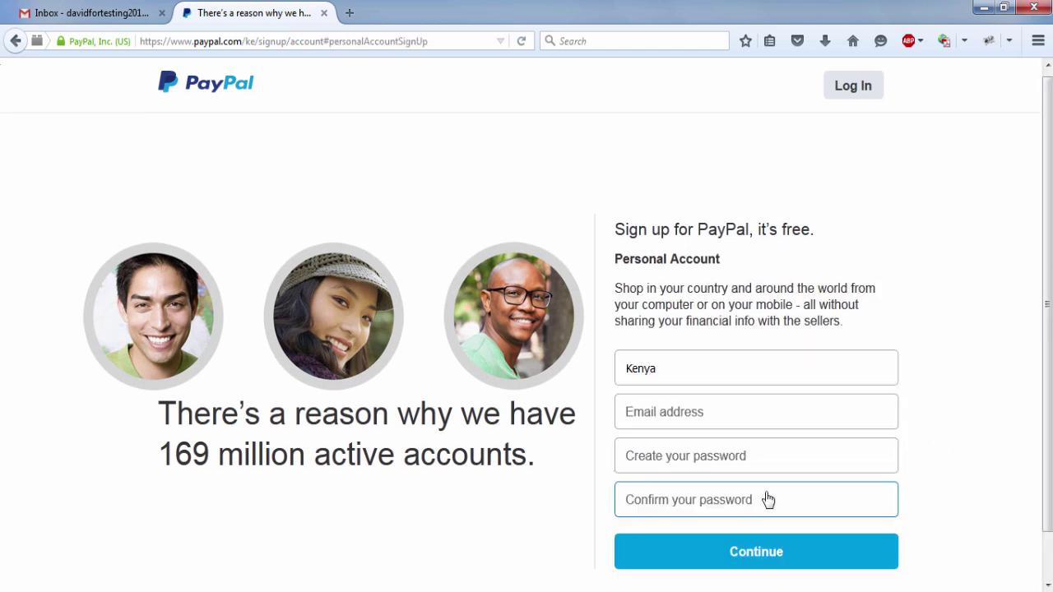
click(718, 421)
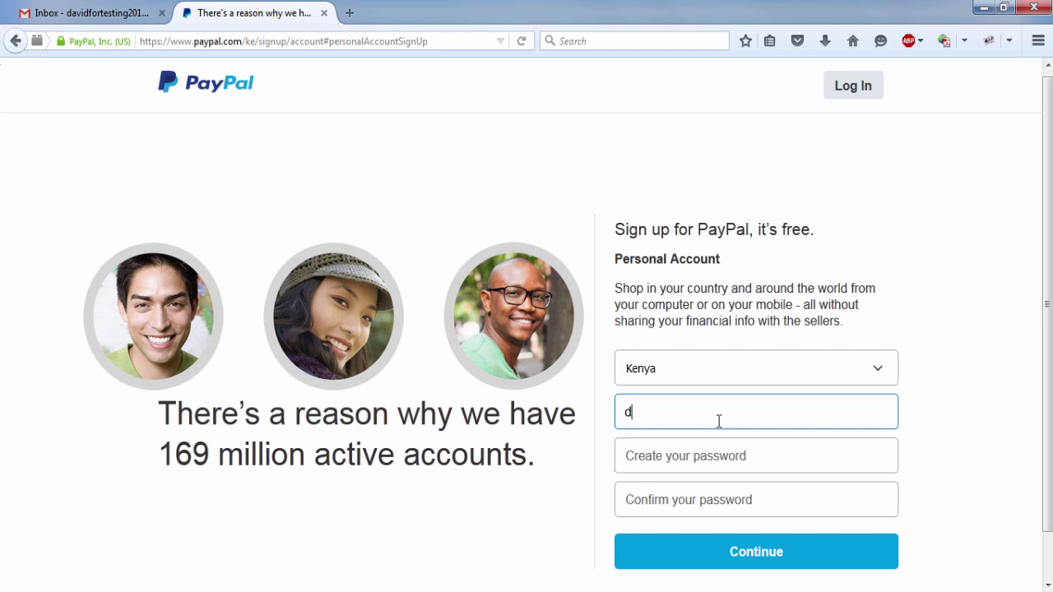
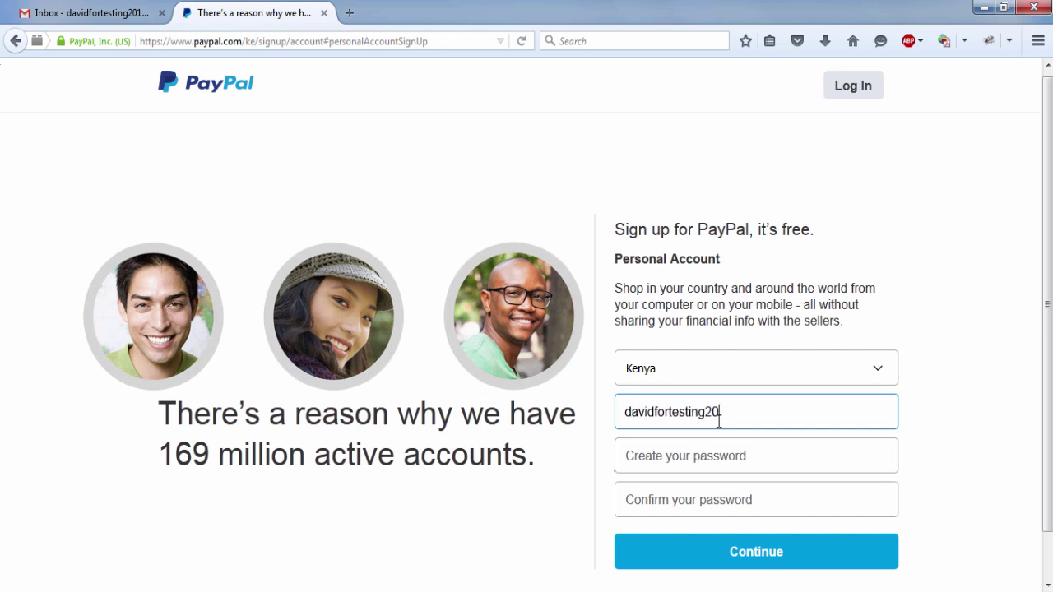
key(Tab)
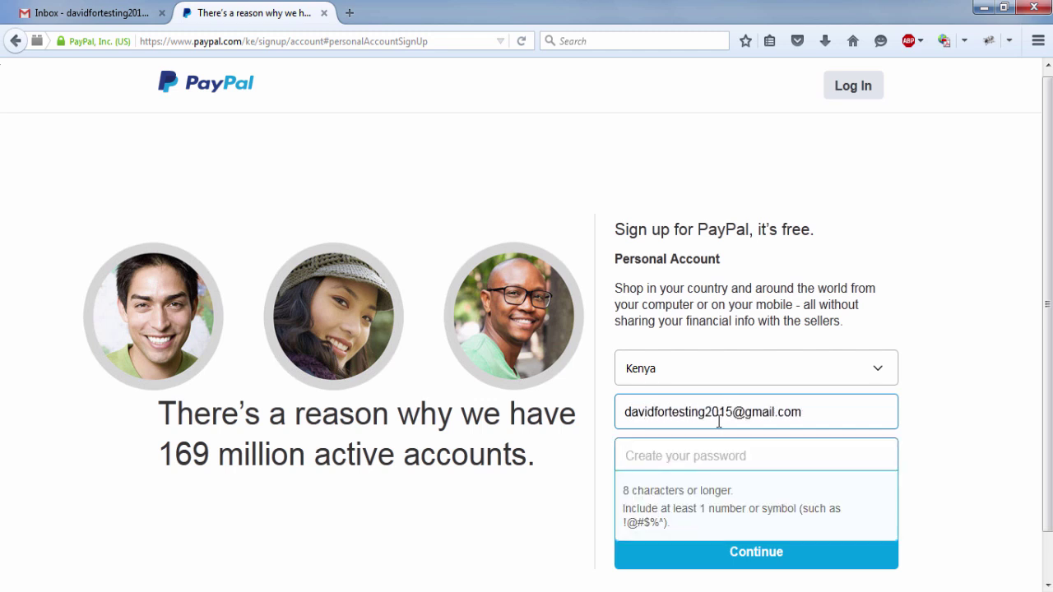
text(•••••••••••••••)
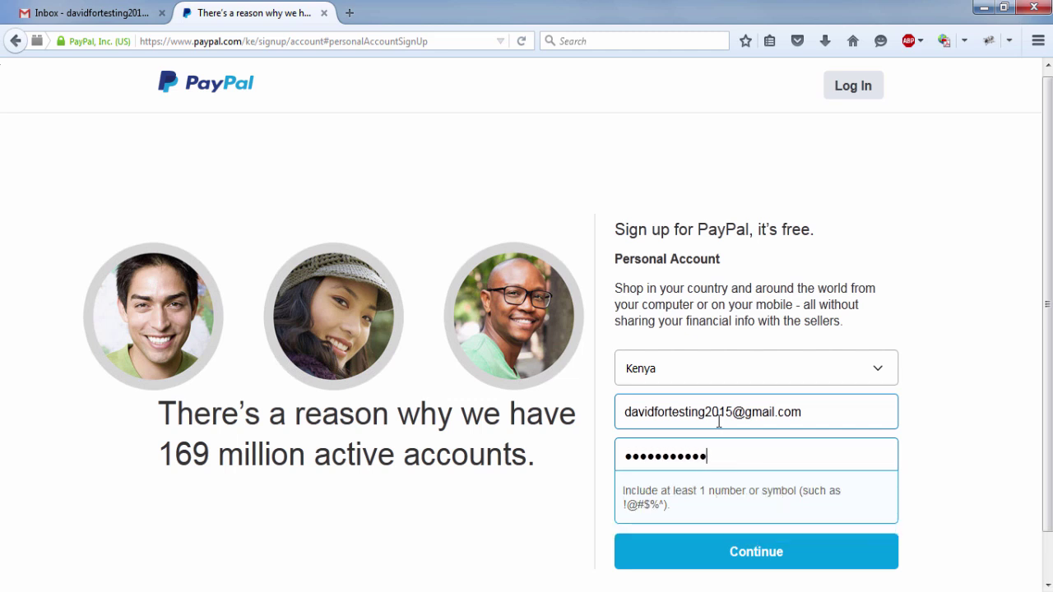
key(Tab)
text(•••••)
key(ctrl+a)
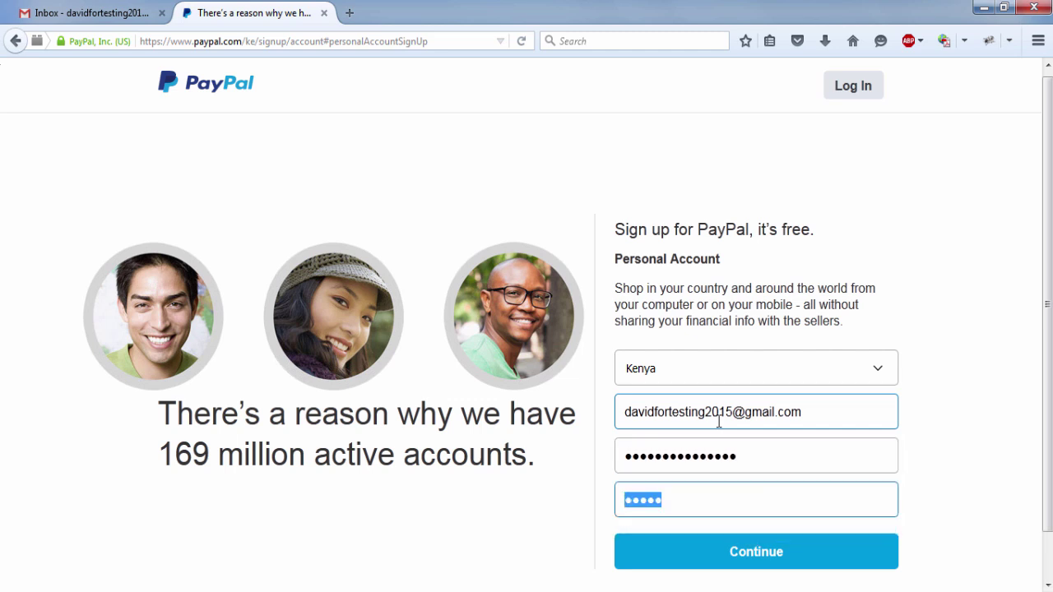
text(•••••••••••••••)
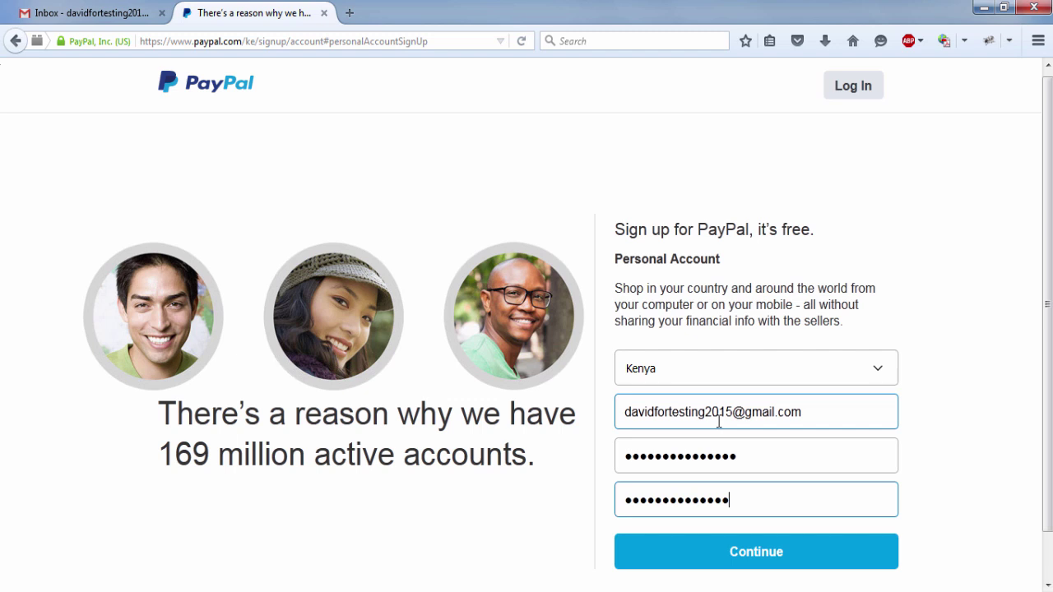
scroll(831, 444, down, 1)
click(763, 508)
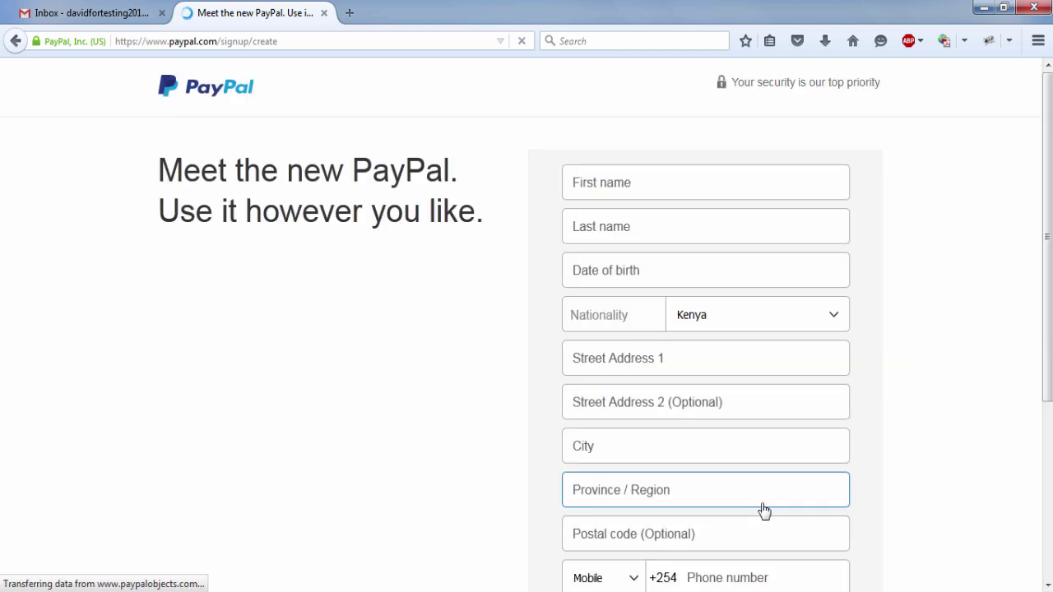
- Enter the account holder's first name, last name and date of birth
click(645, 182)
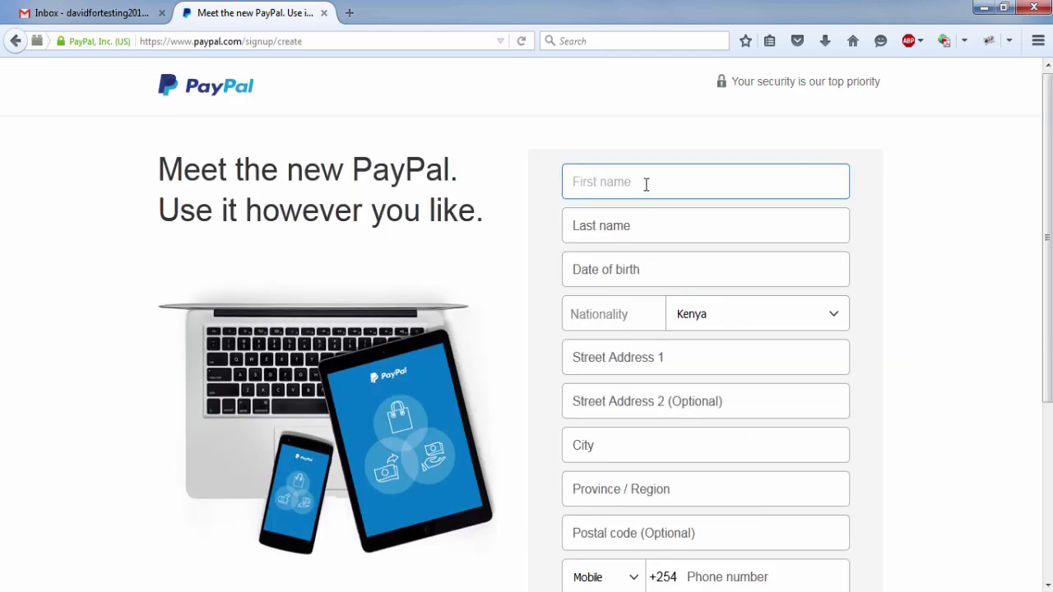
key(Tab)
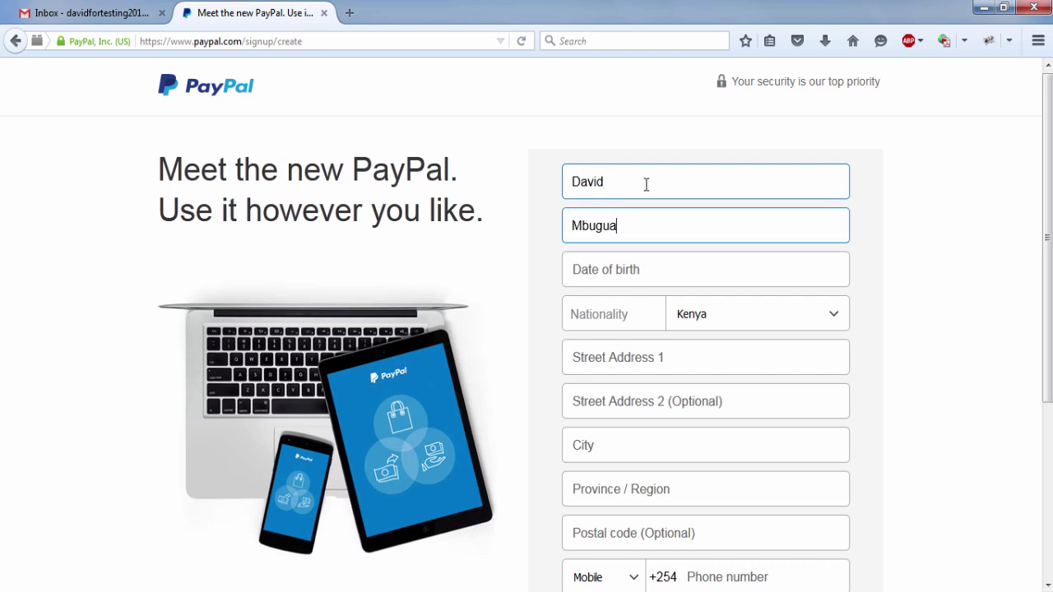
key(Tab)
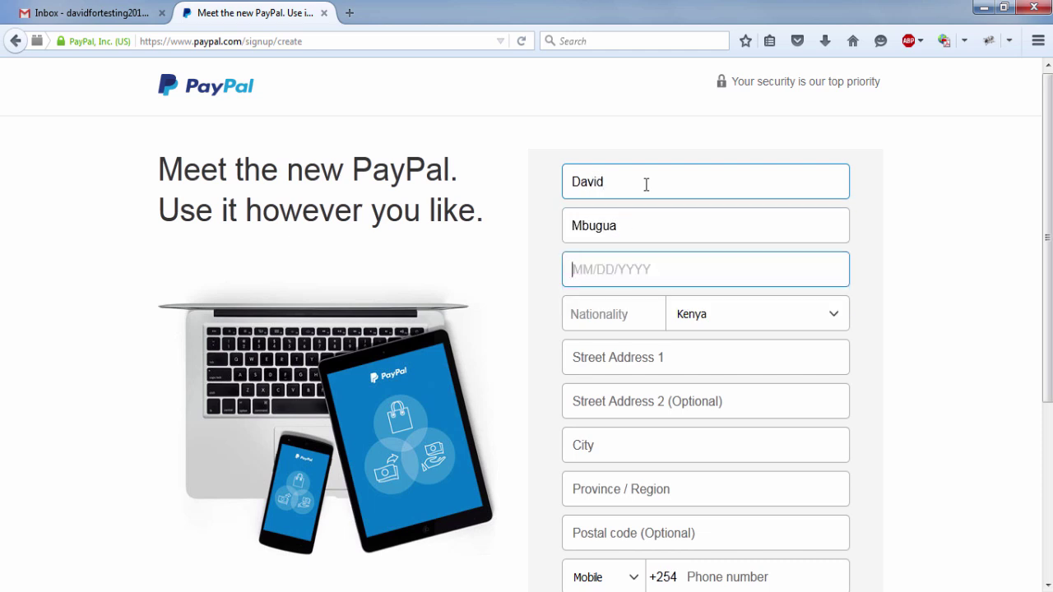
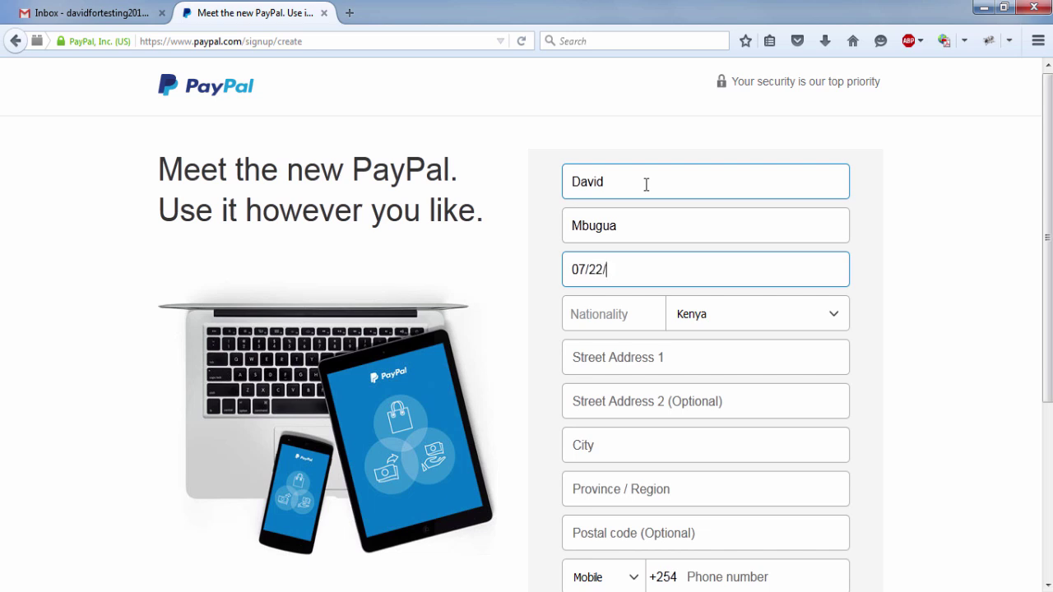
- Fill in the street address, city, province and postal code
click(675, 367)
click(727, 403)
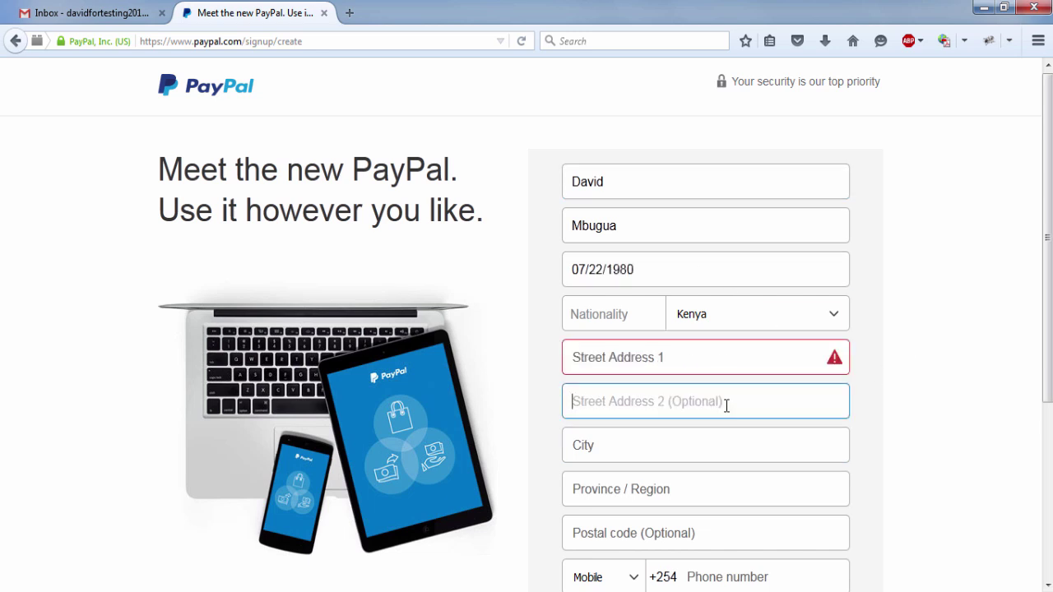
click(691, 361)
click(627, 440)
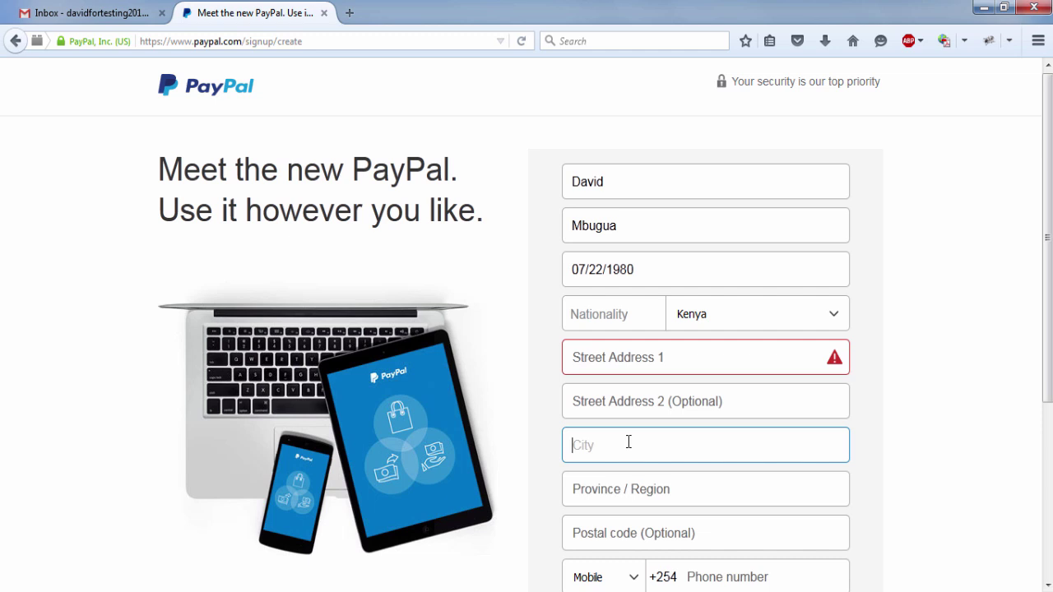
click(623, 363)
text(Nairobi)
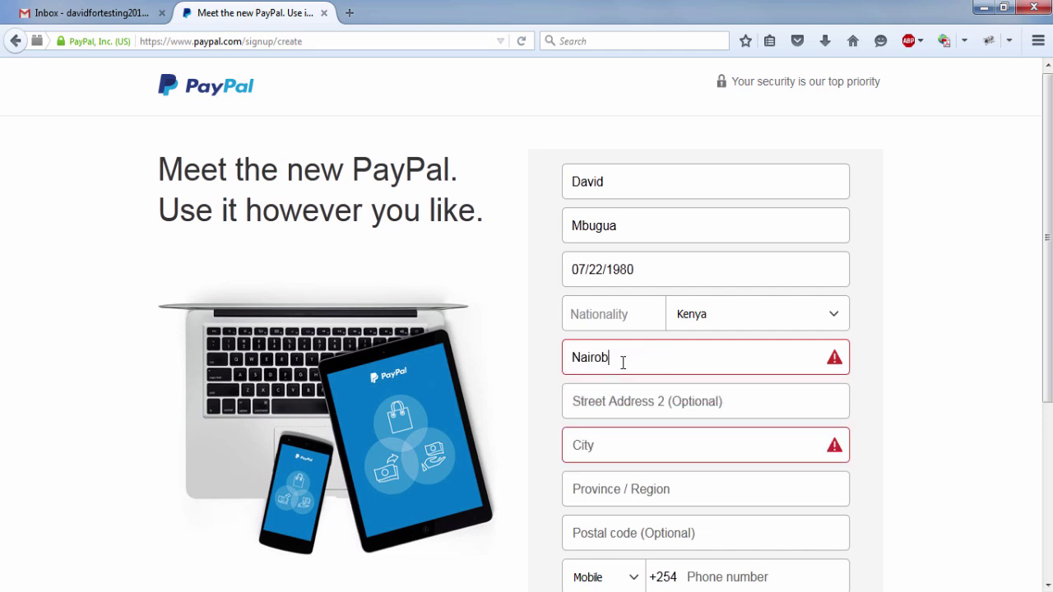
click(649, 451)
text(Nait)
key(BackSpace)
text(robi)
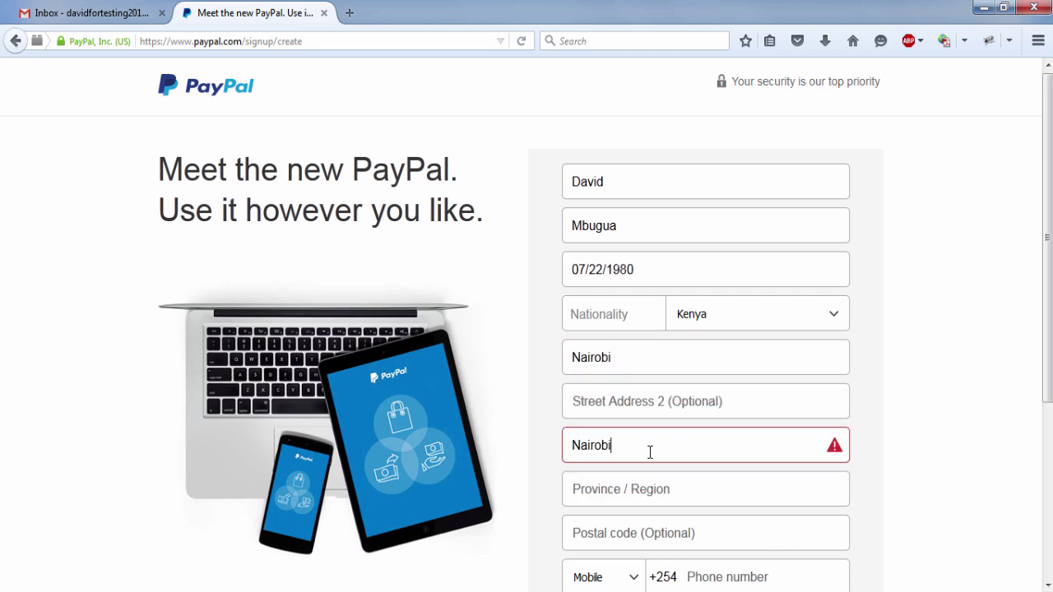
scroll(649, 451, down, 2)
click(625, 410)
text(Nairobi)
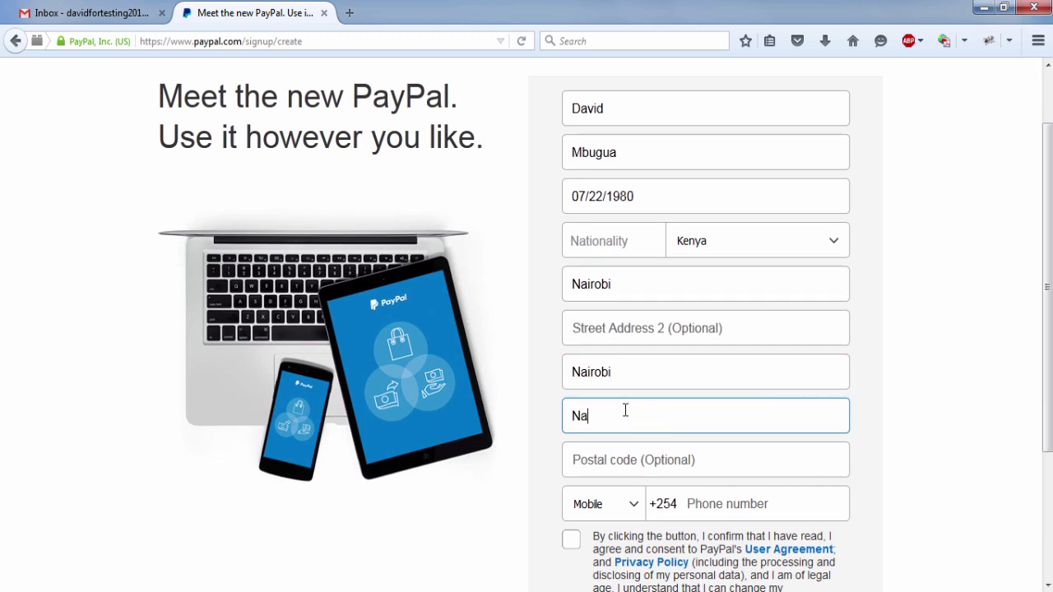
click(668, 457)
text(00)
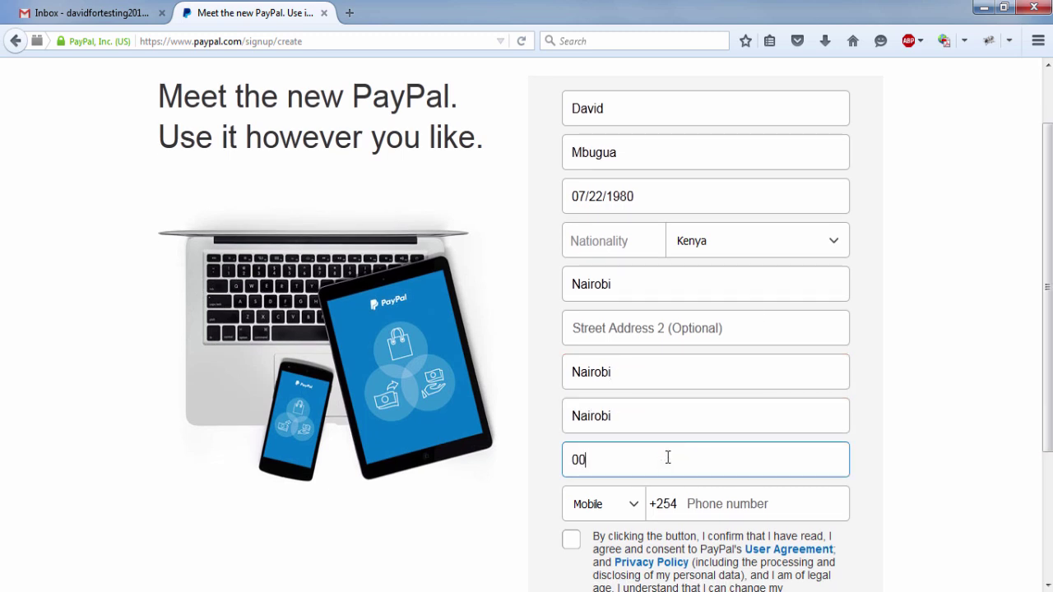
text(100)
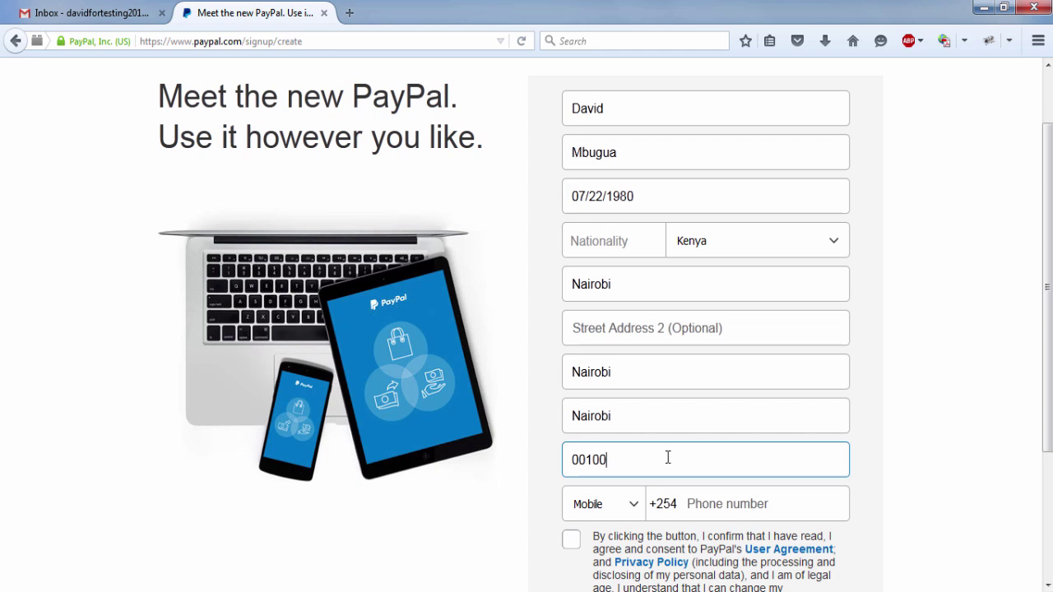
- Add the mobile phone number, accept the user agreement and create the account
scroll(667, 458, down, 2)
click(710, 412)
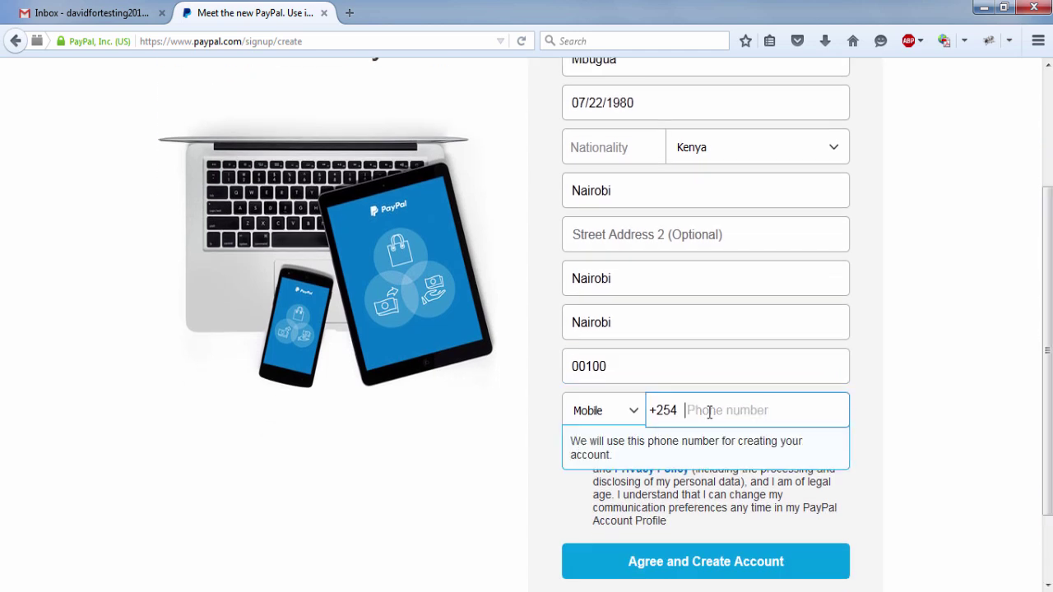
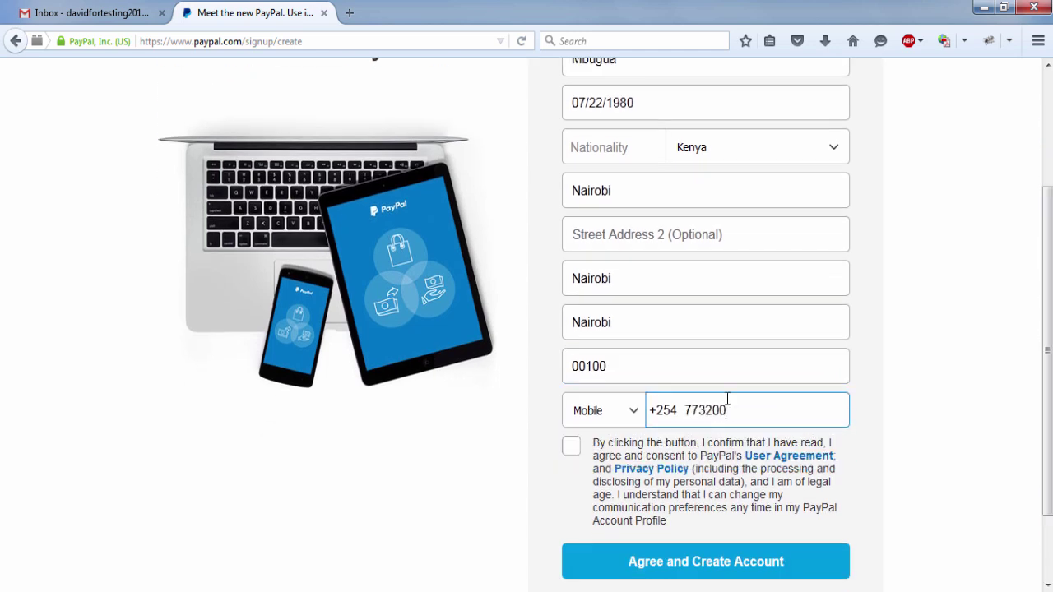
click(571, 449)
scroll(757, 533, down, 1)
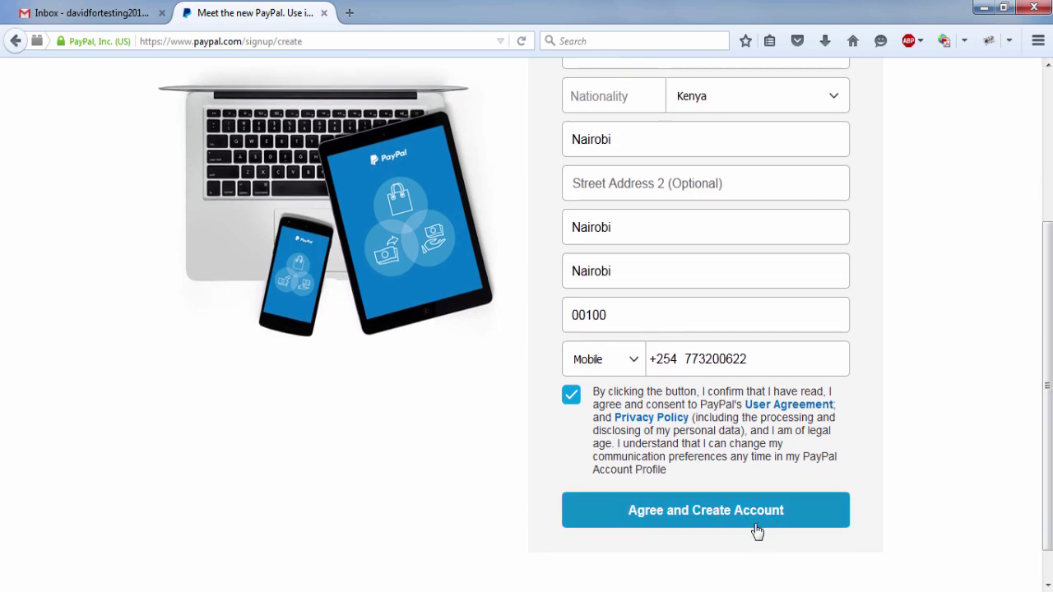
click(757, 521)
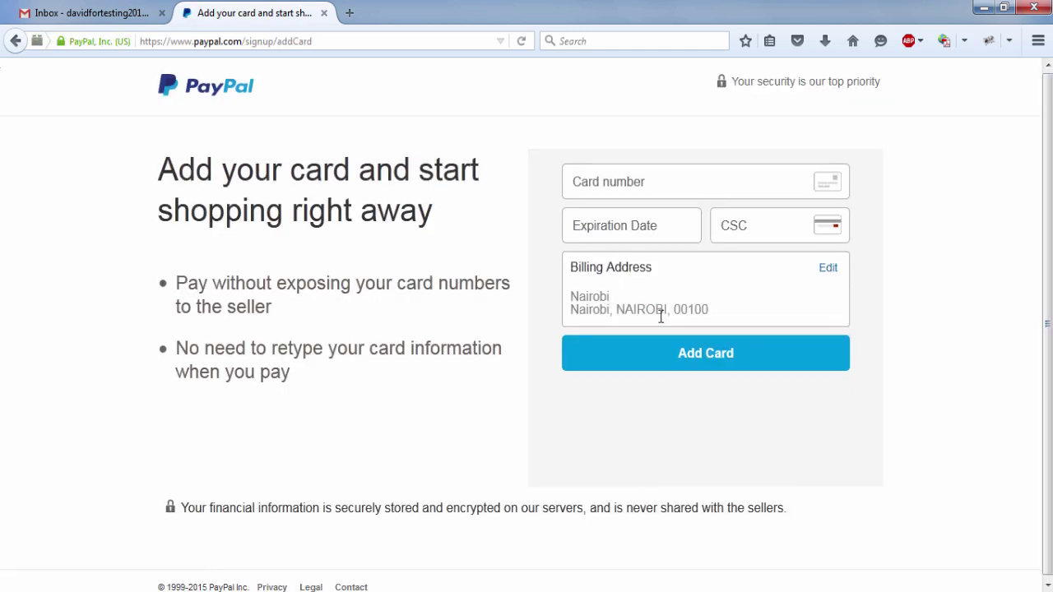
- Replace the add-card billing address's first street line with a P.O. box, then go to Gmail
click(826, 269)
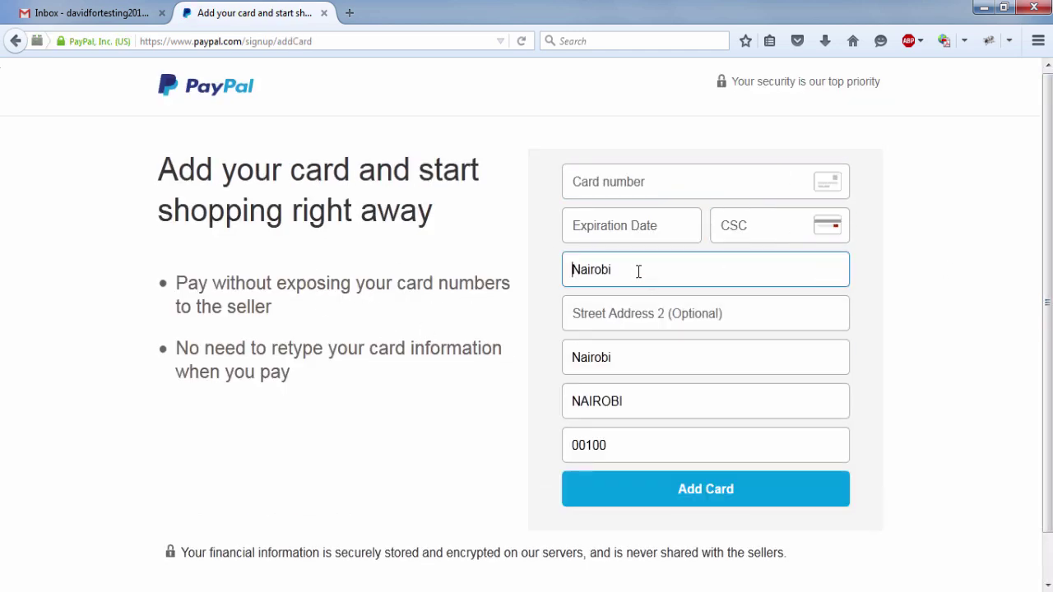
drag(638, 272, 502, 280)
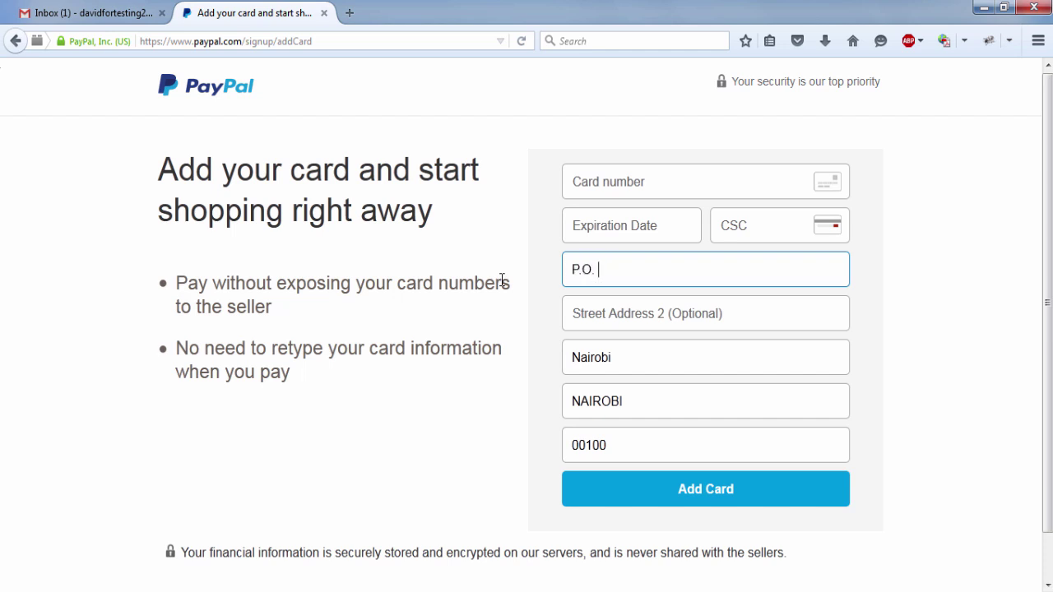
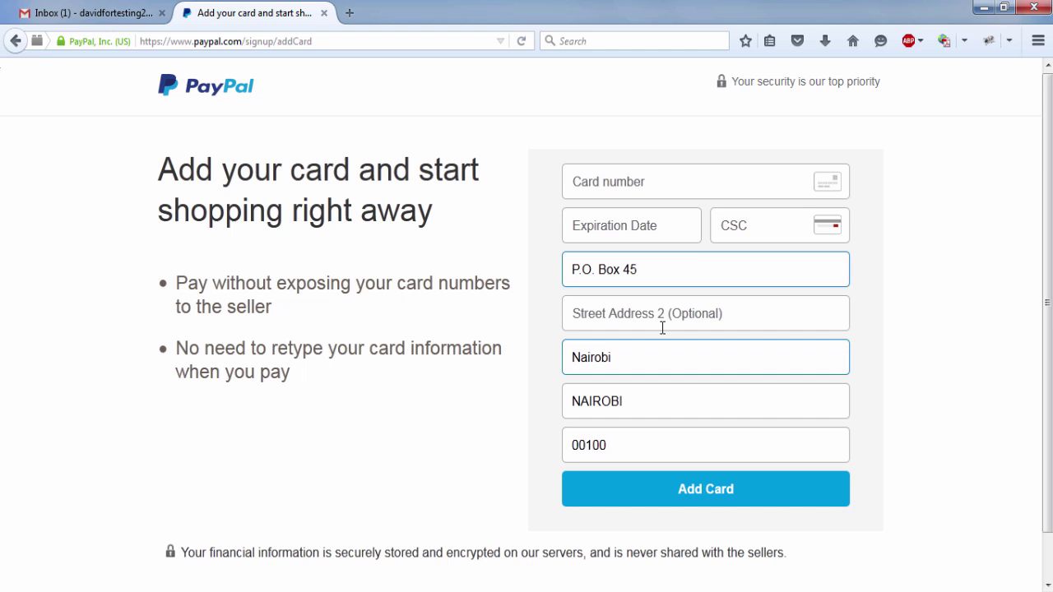
scroll(526, 329, down, 1)
scroll(526, 329, up, 1)
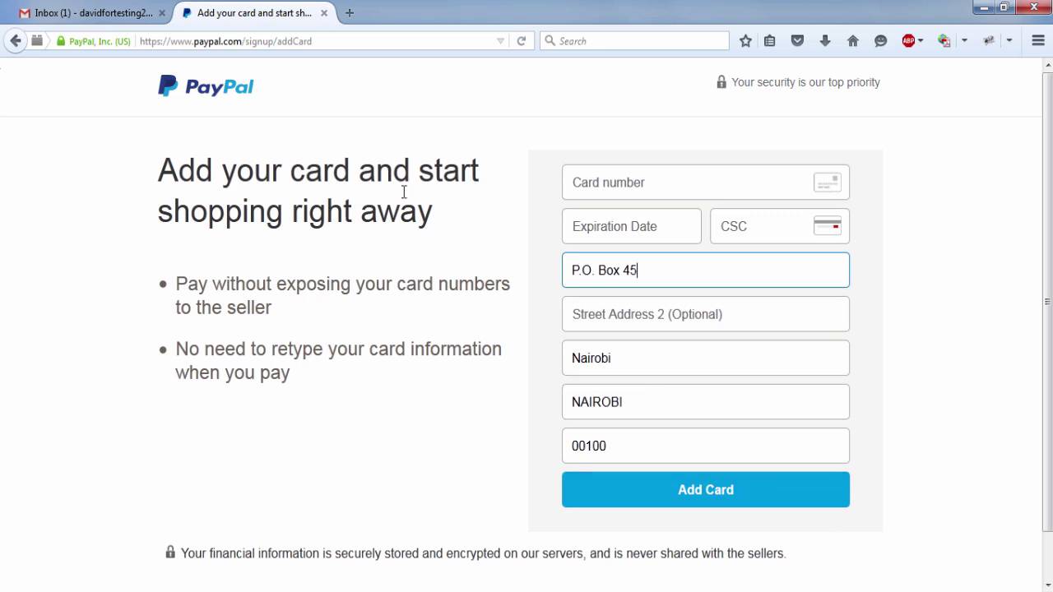
click(80, 18)
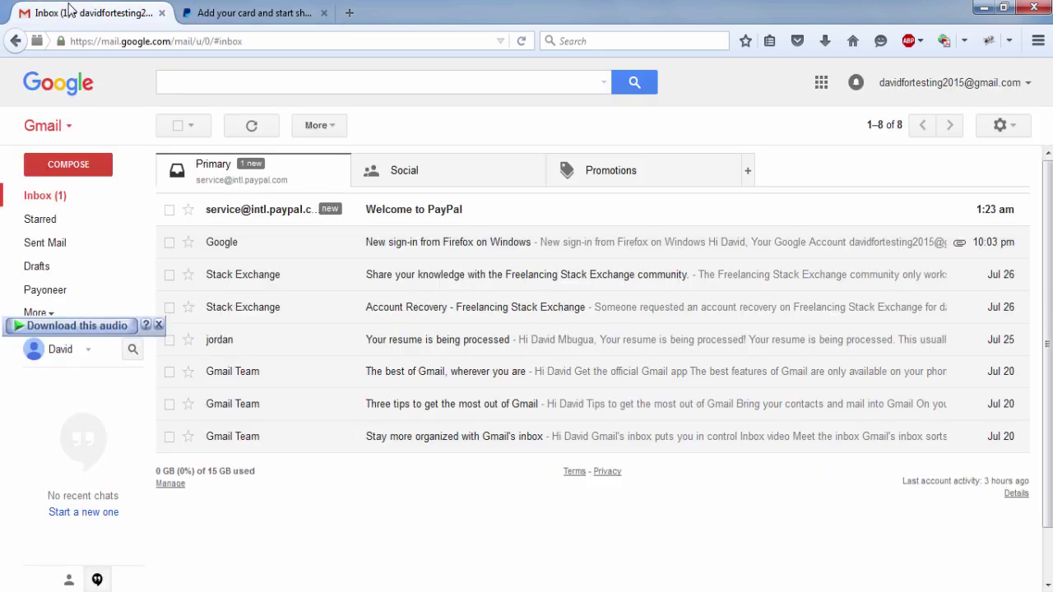
- Open the 'Welcome to PayPal' email in Gmail and follow its Activate link
click(257, 14)
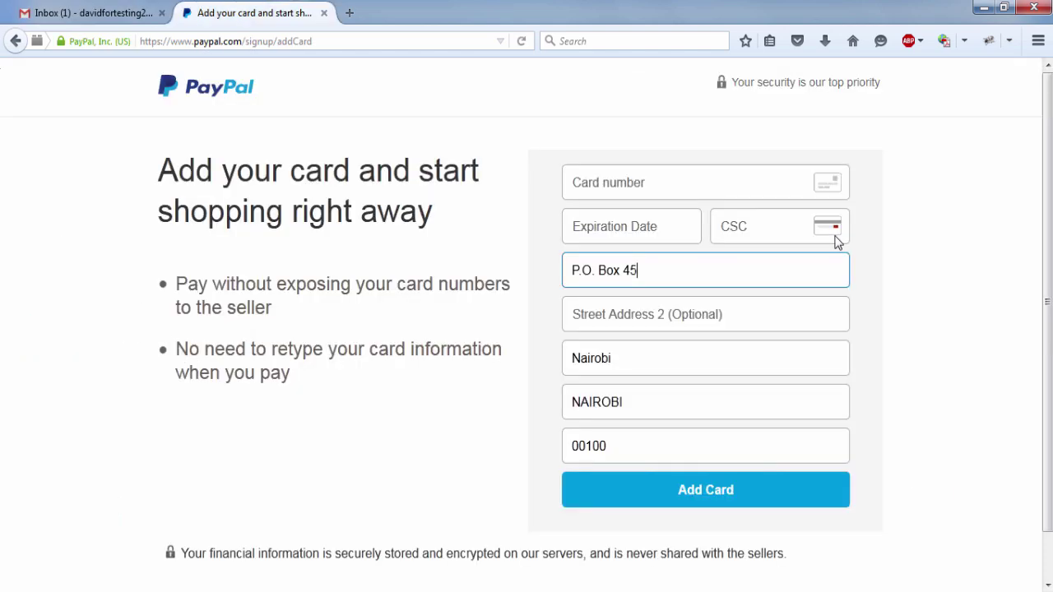
click(82, 13)
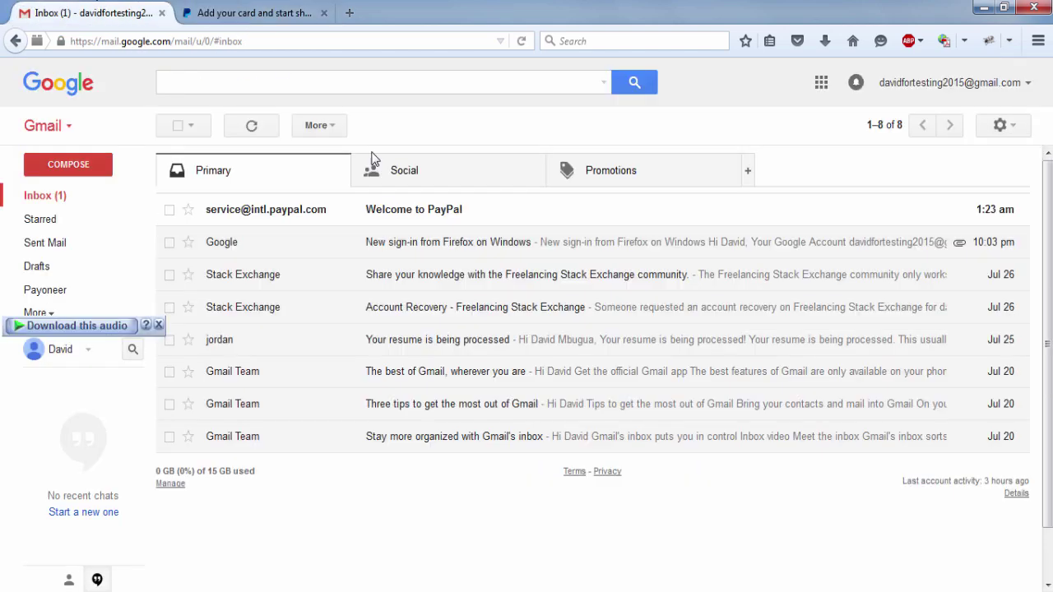
click(390, 216)
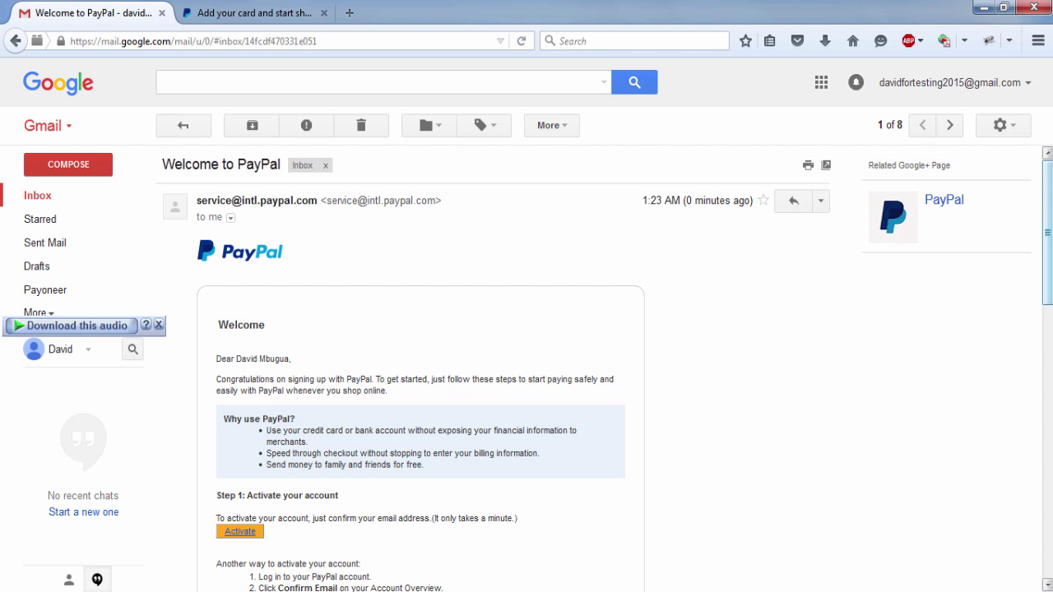
scroll(526, 370, down, 3)
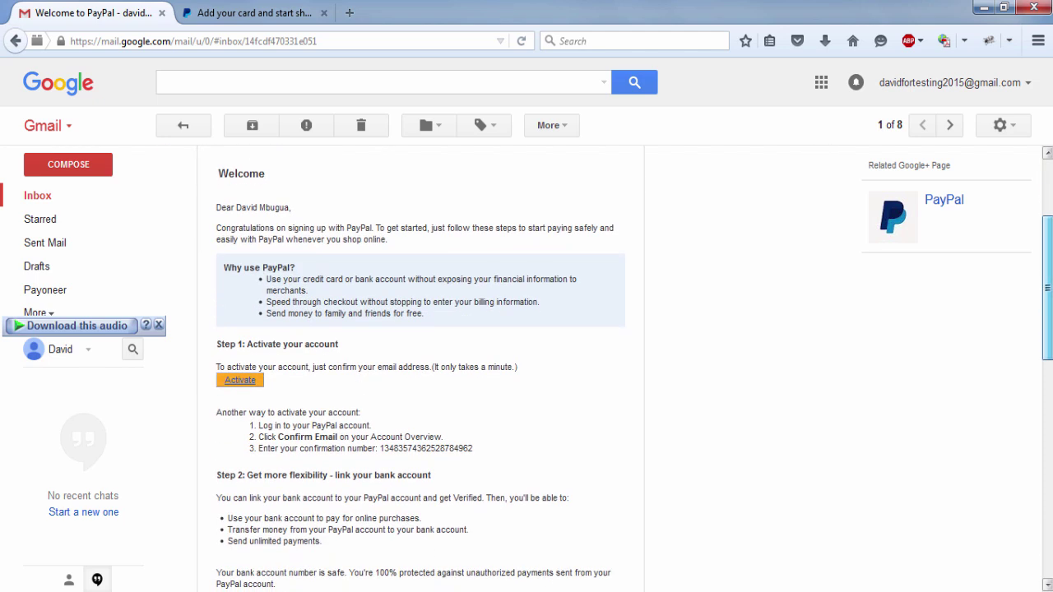
click(240, 372)
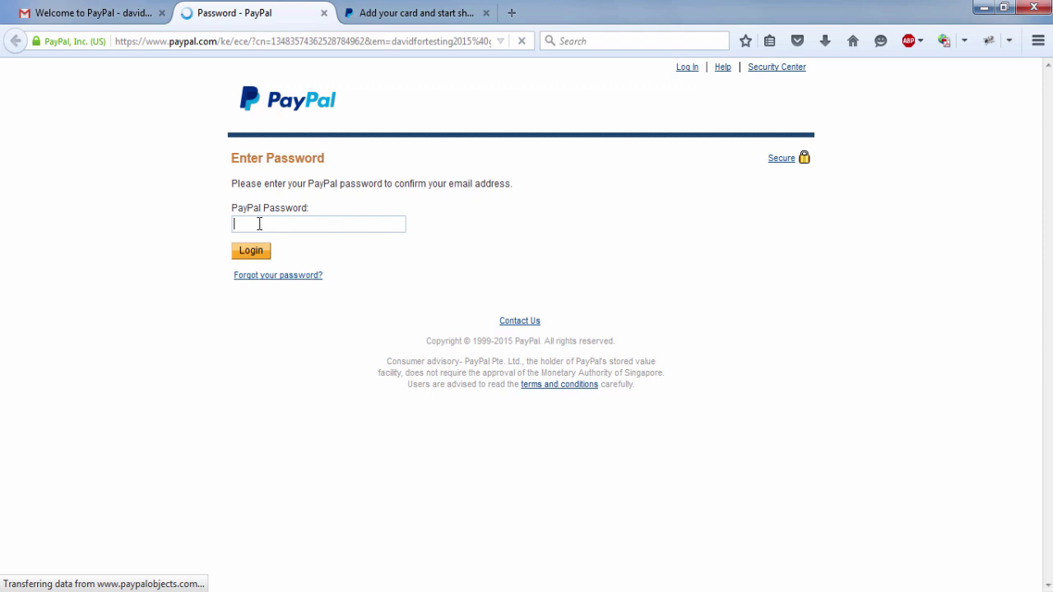
- Confirm the email address by logging in with the account password
text(********)
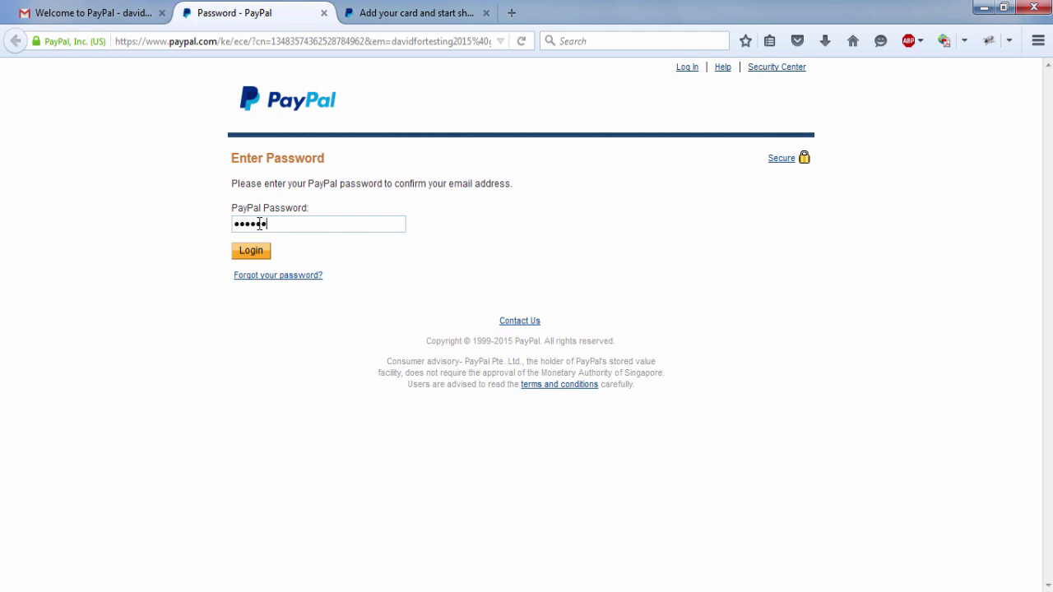
text(*******)
click(256, 252)
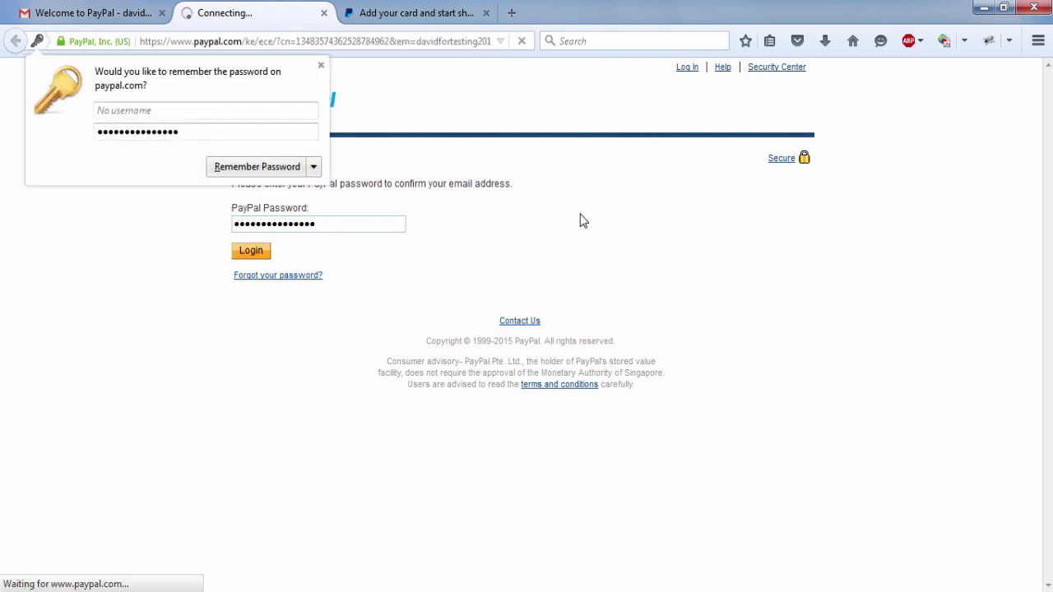
key(Escape)
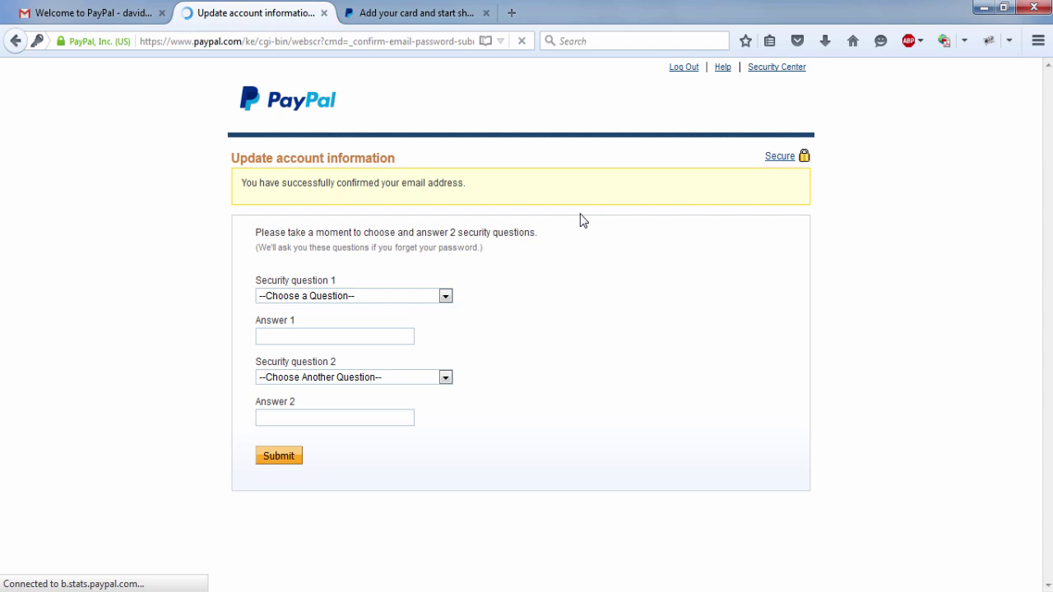
- Answer the first-pet and childhood-best-friend security questions and submit them
click(425, 299)
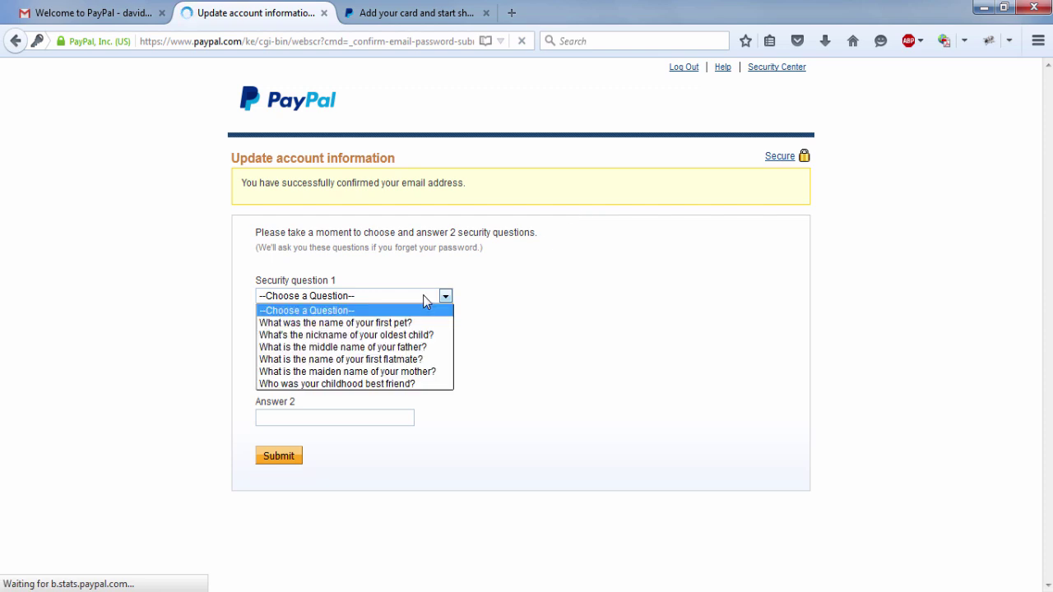
click(388, 325)
click(322, 339)
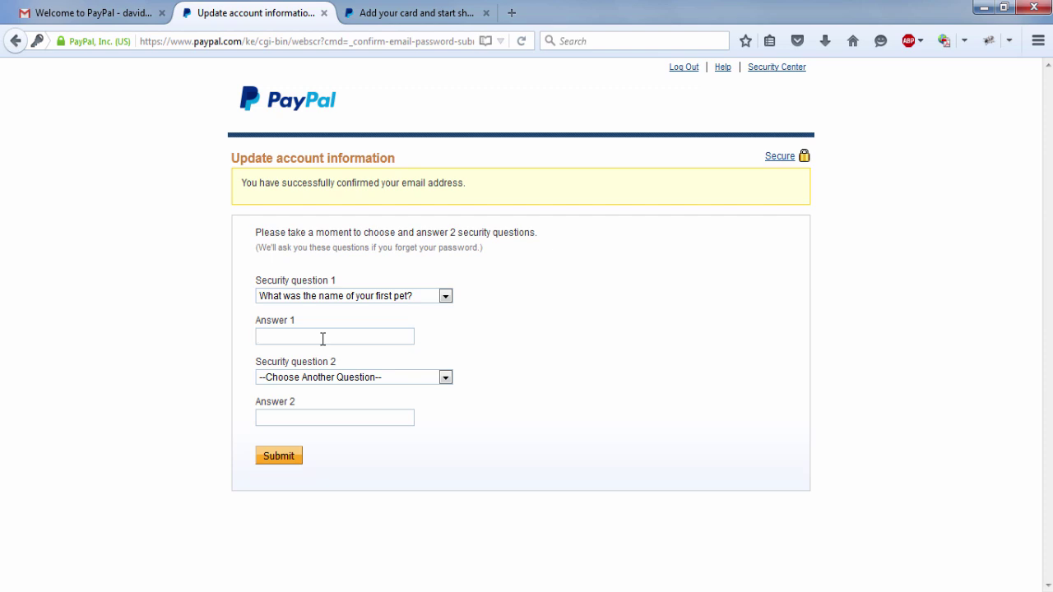
text(Dog)
click(329, 381)
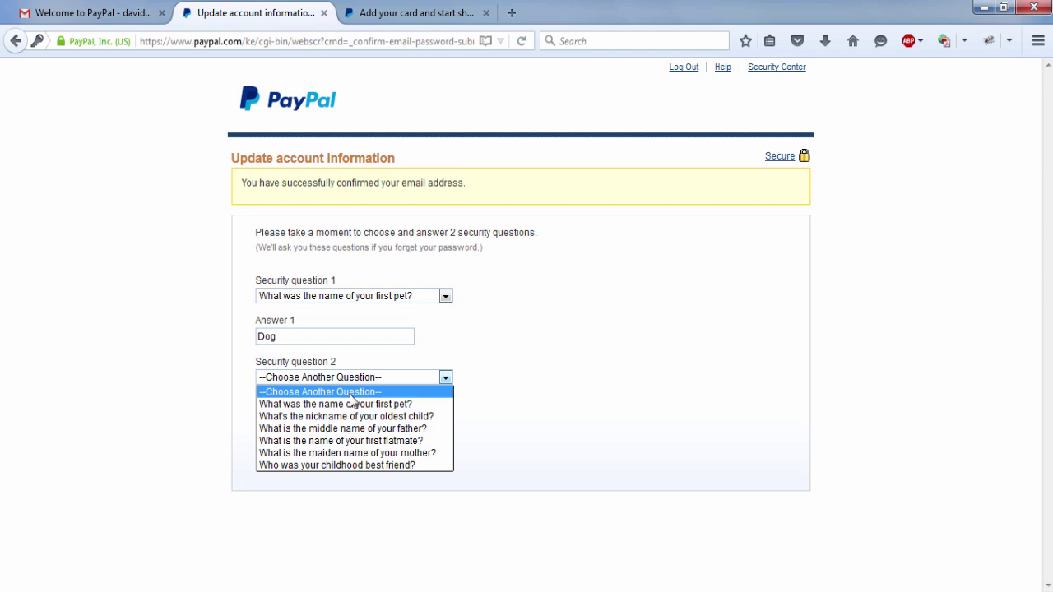
click(363, 466)
click(299, 419)
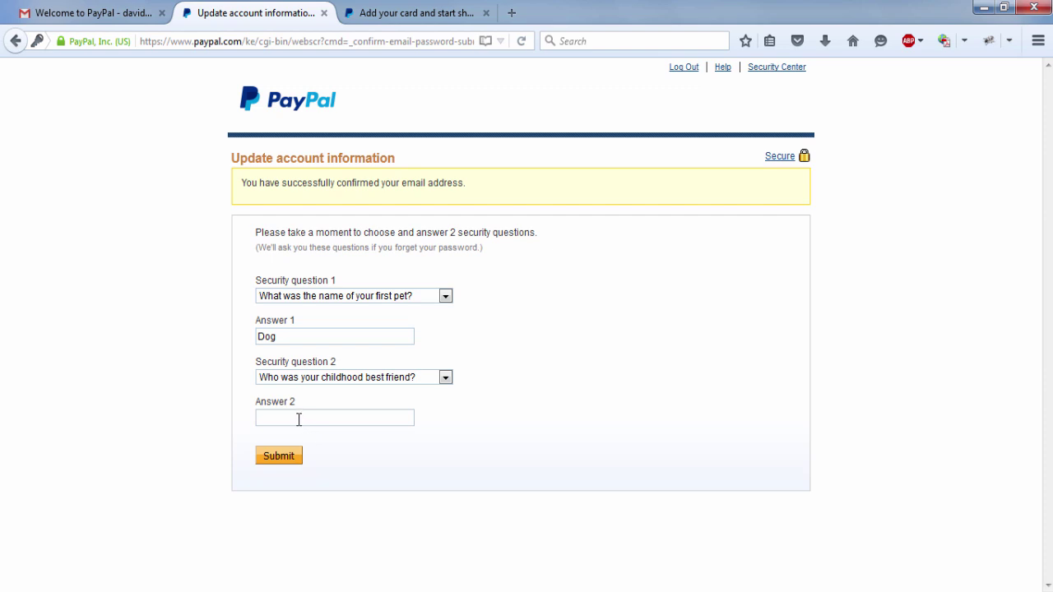
text(Me)
click(295, 465)
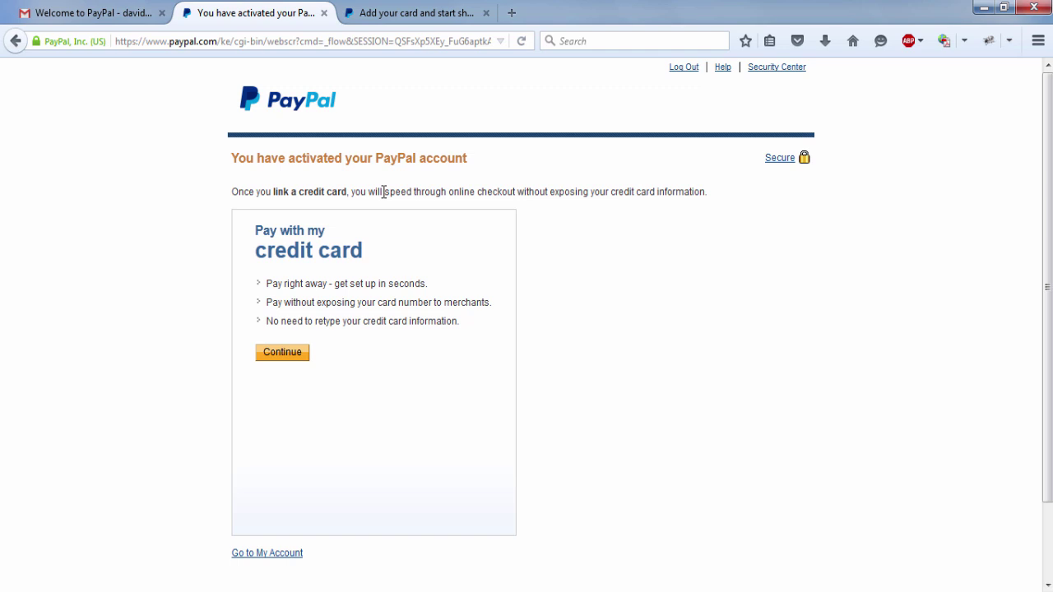
- Leave the activation confirmation for the My Account overview
drag(376, 191, 590, 190)
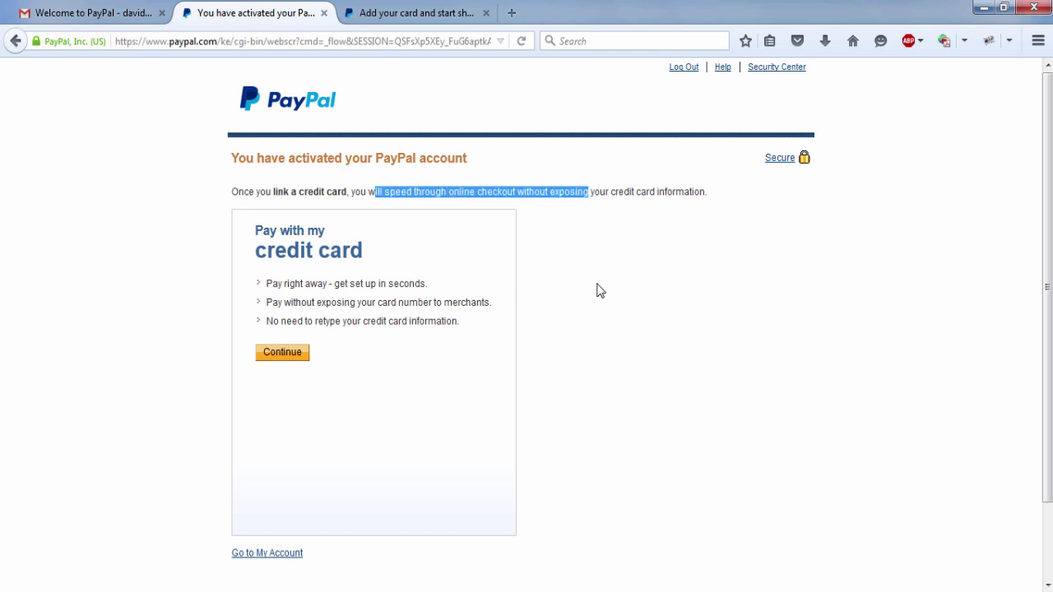
click(370, 188)
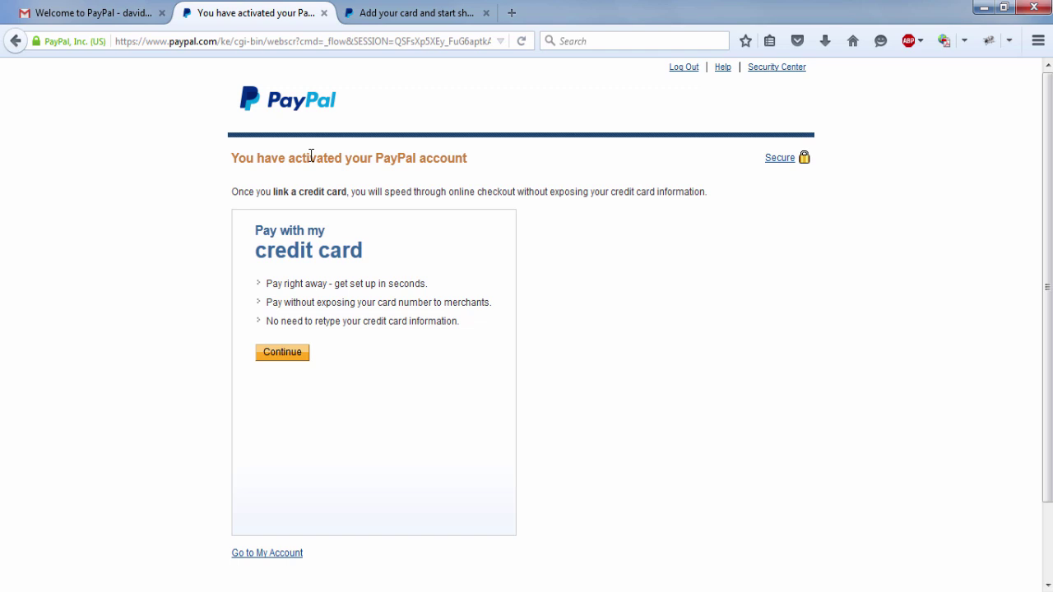
click(275, 557)
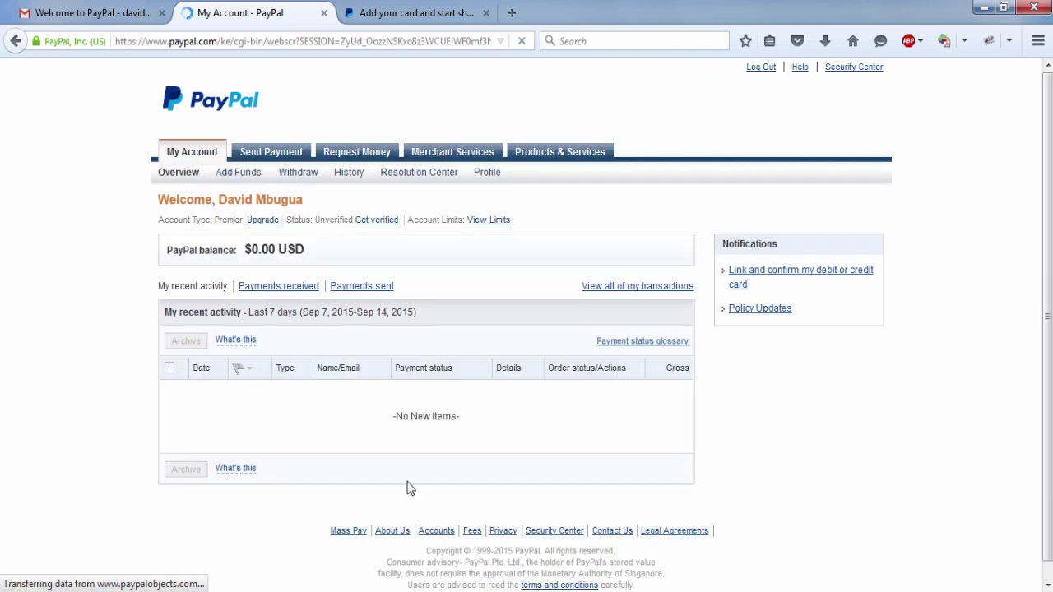
click(632, 288)
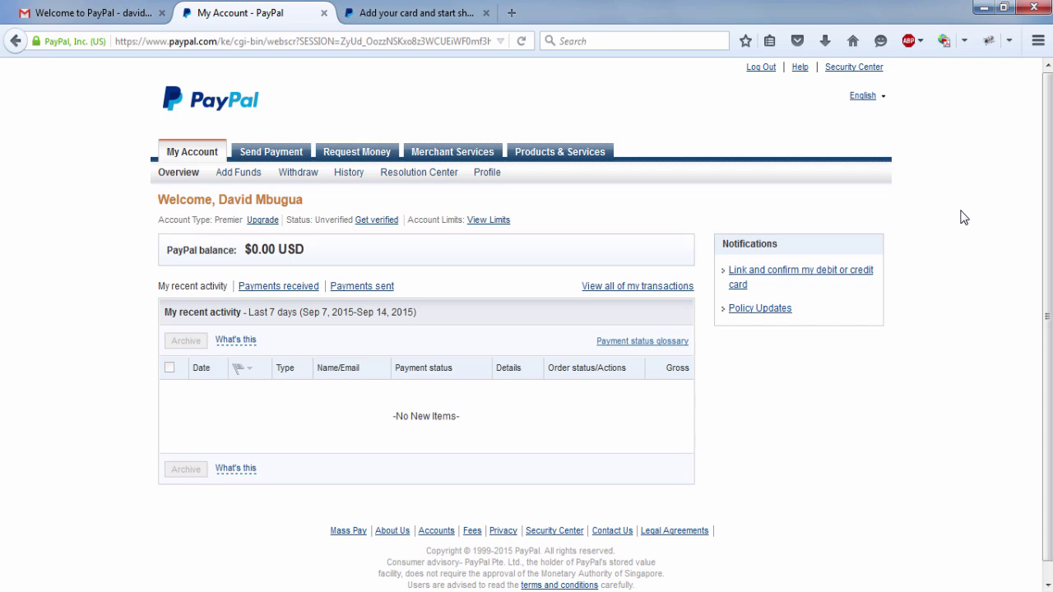
- Check the add-card tab, then open the account limits page from My Account
click(401, 12)
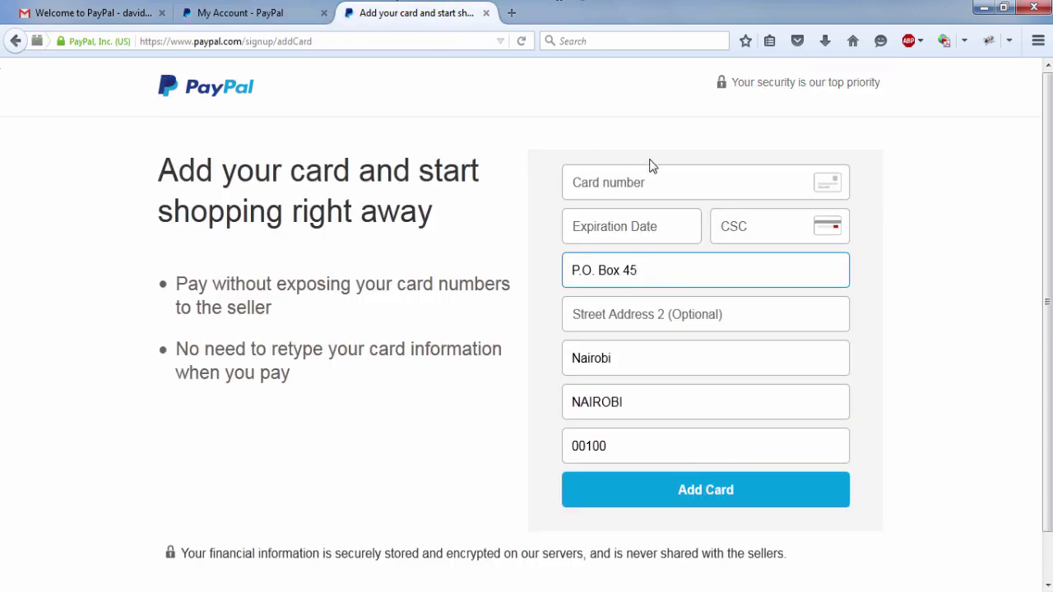
scroll(1046, 329, down, 1)
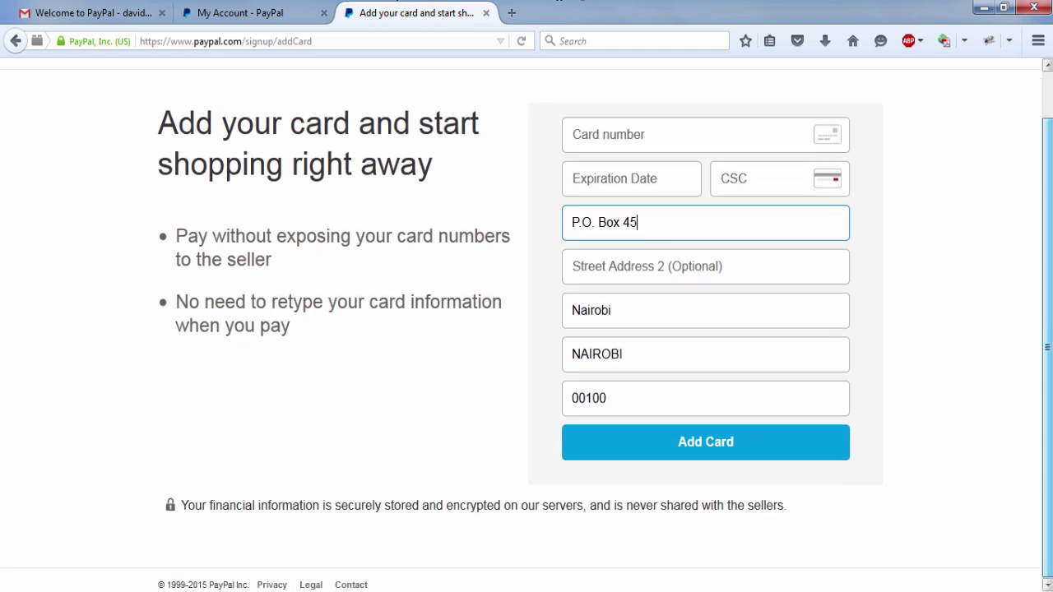
scroll(1047, 329, up, 1)
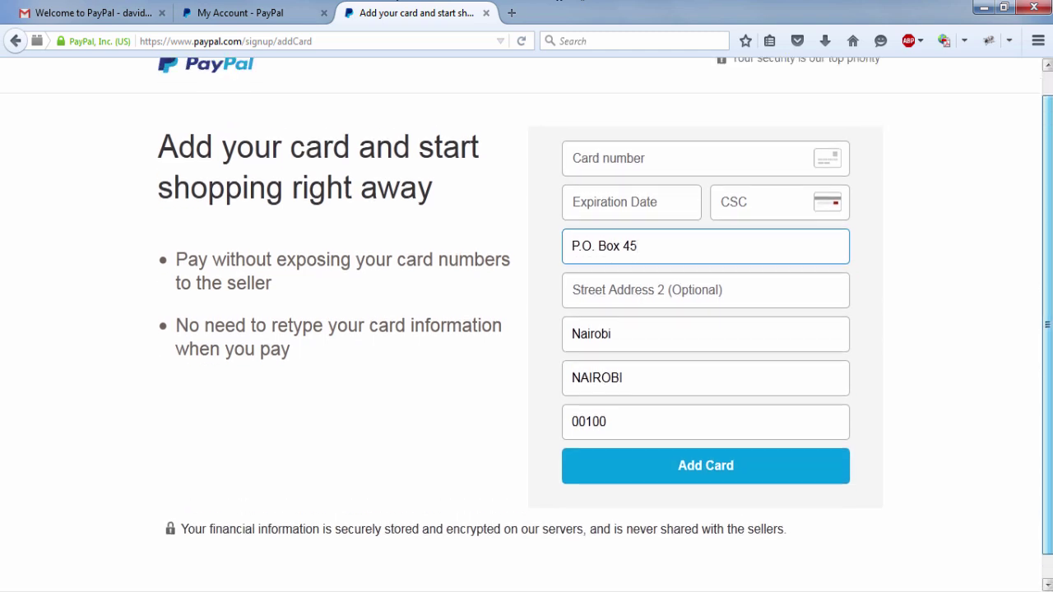
click(264, 18)
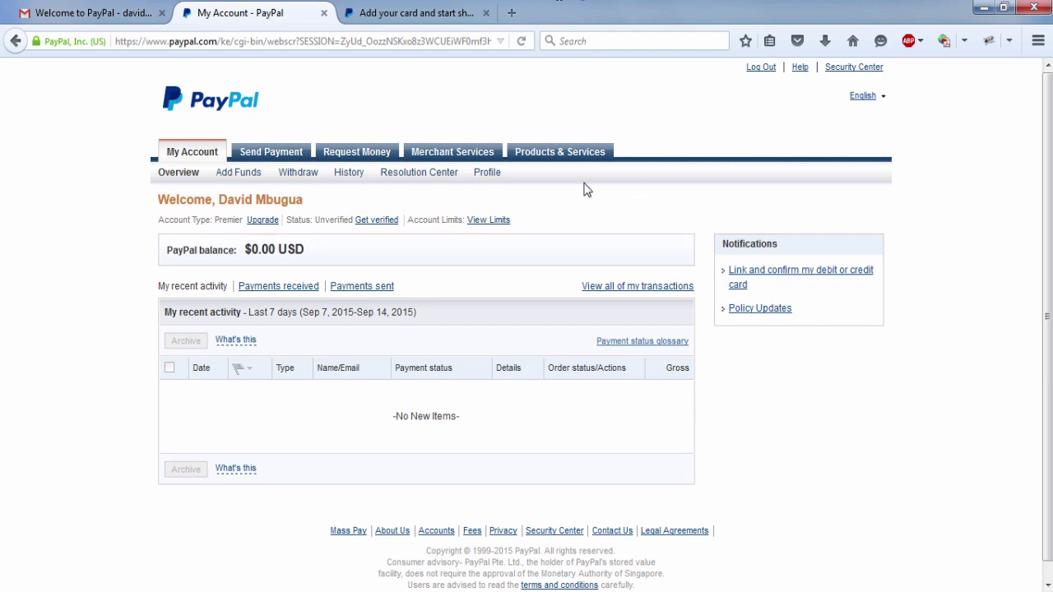
click(499, 222)
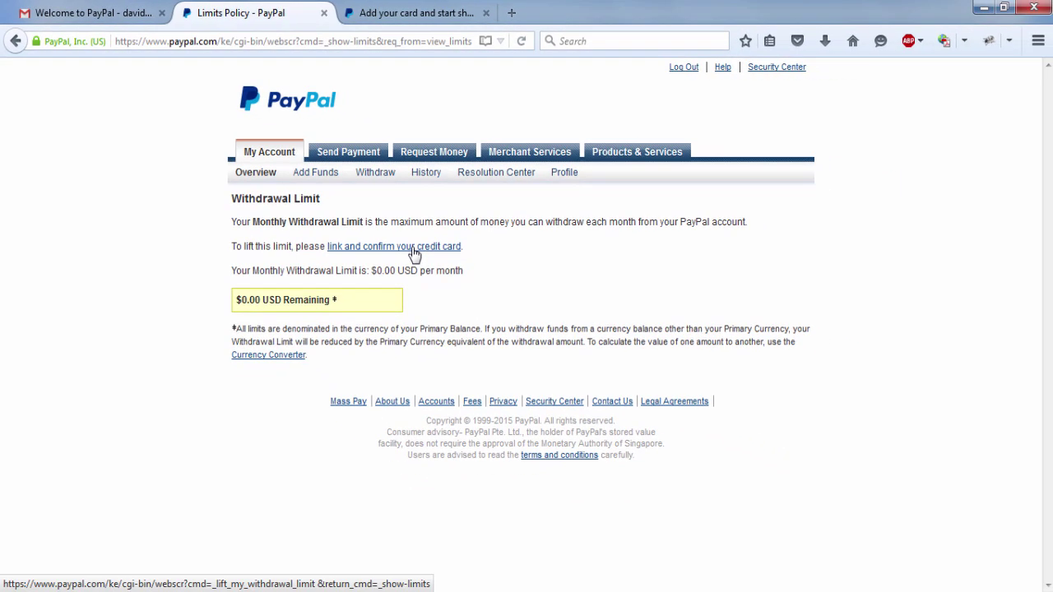
- Open the 'Link a card to get Verified' form and look over its card and billing fields
click(413, 250)
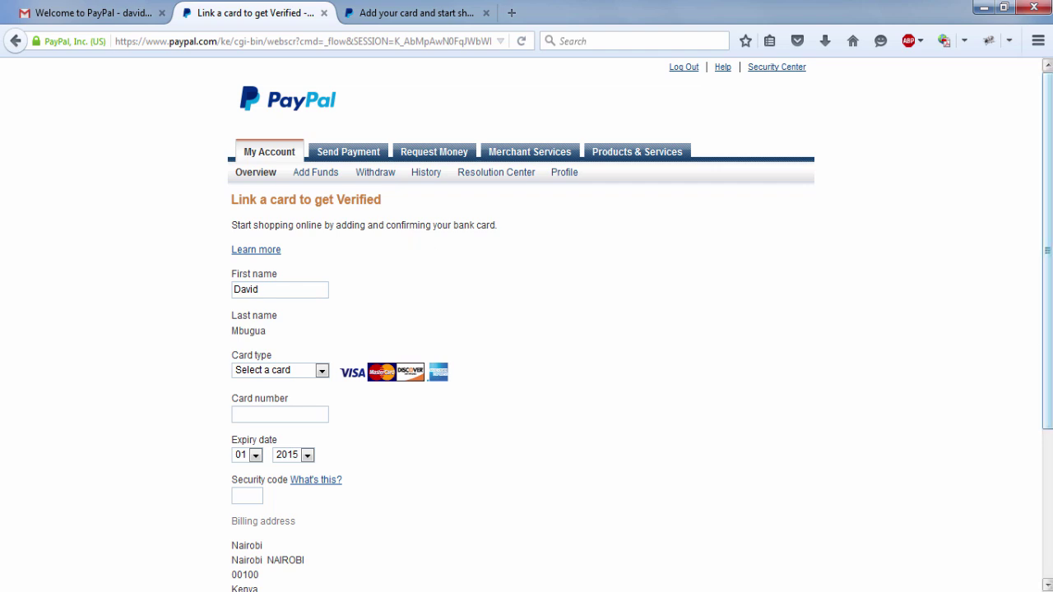
scroll(1046, 246, down, 2)
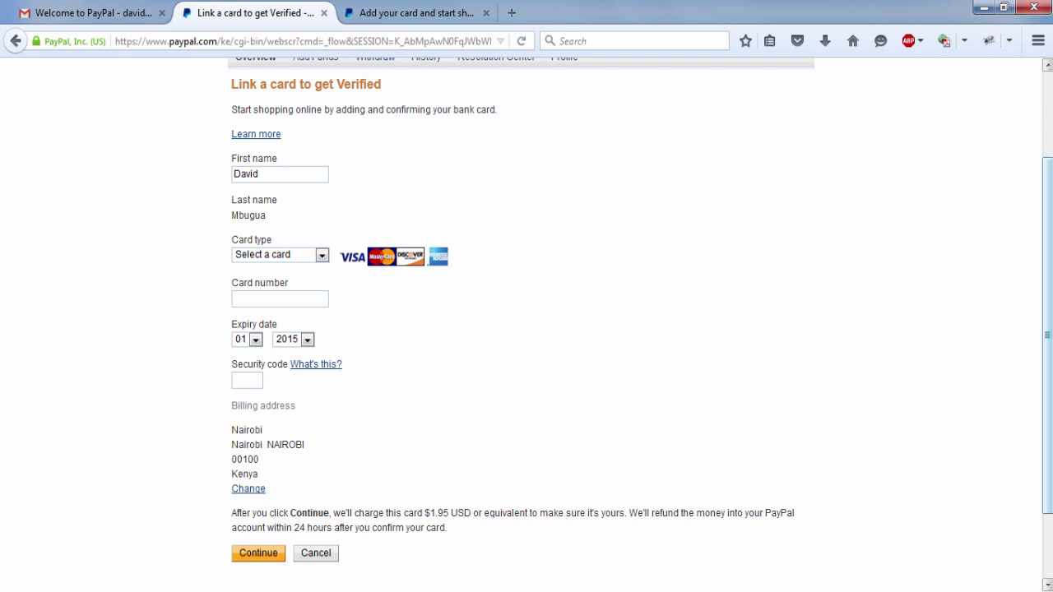
scroll(1047, 329, up, 3)
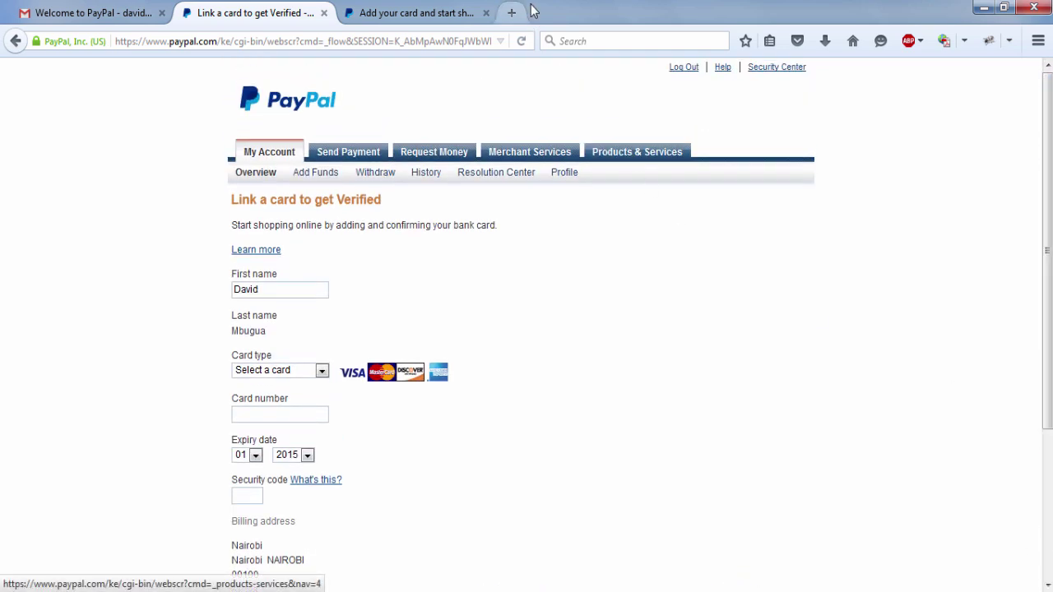